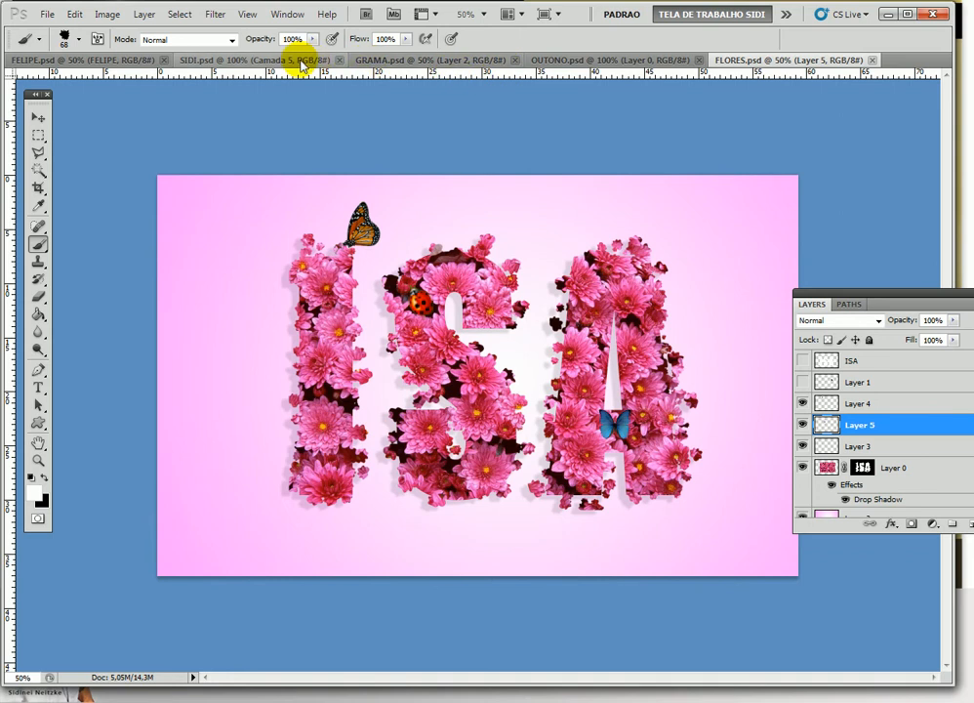
View the four other open text-effect documents in turn, ending on OUTONO.psd
left_click(95, 60)
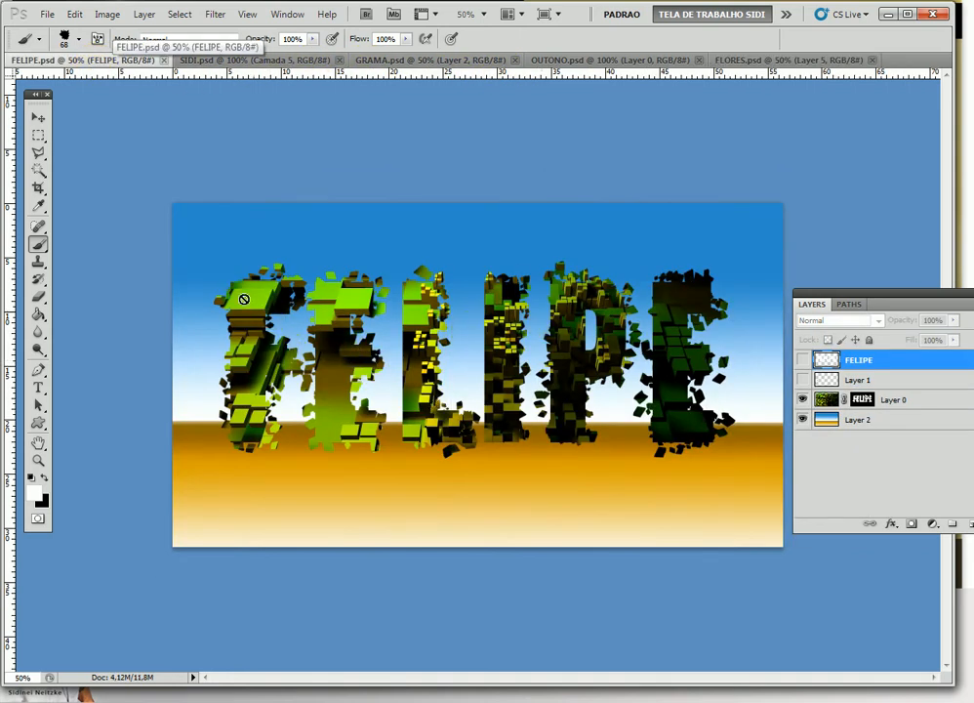
left_click(217, 60)
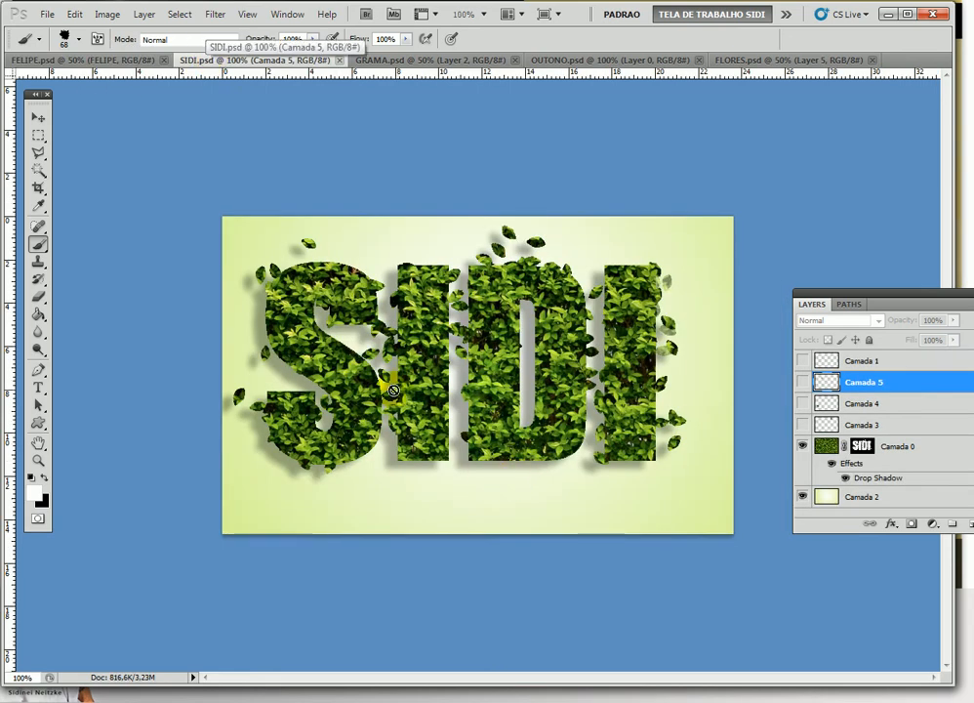
left_click(379, 61)
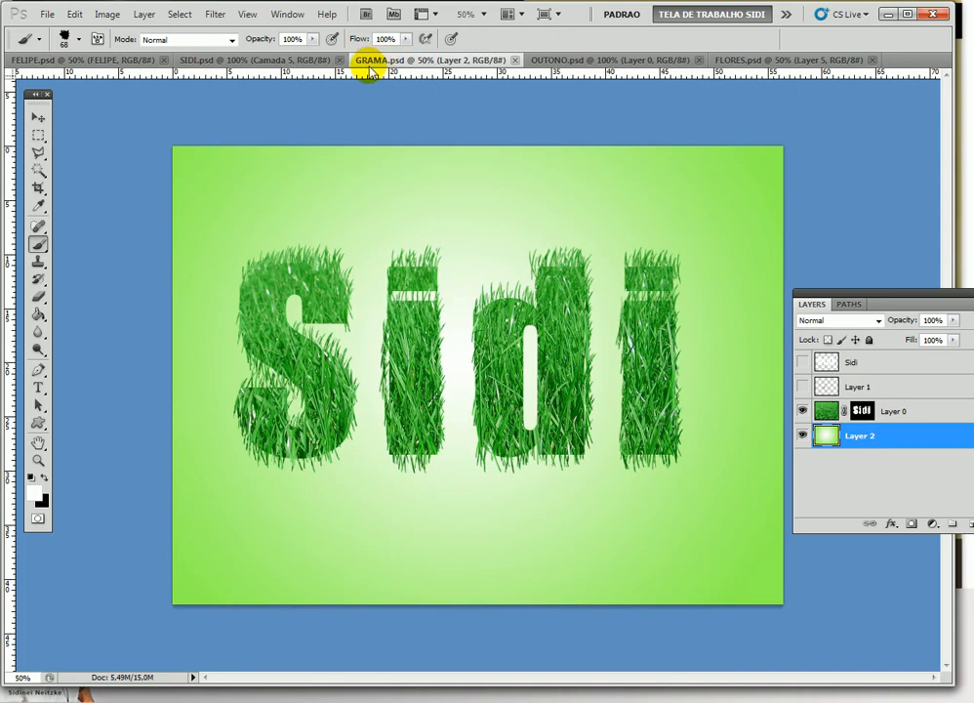
left_click(576, 60)
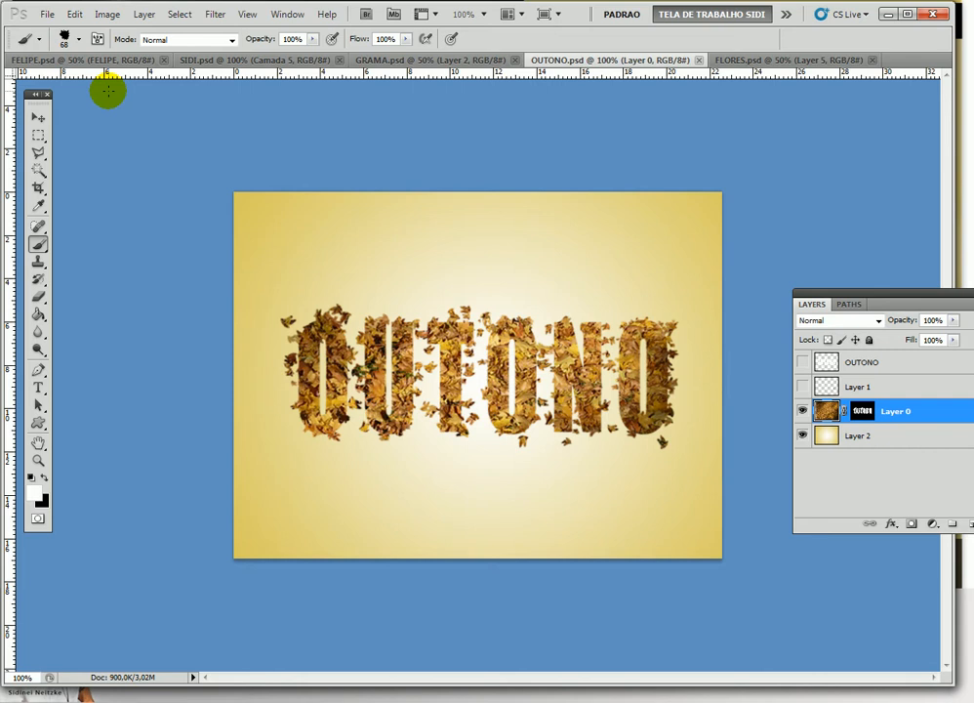
Open the image flores-lindas-wallpaper_247a4.jpg from the COMBINANDO OBJETOS folder
left_click(47, 14)
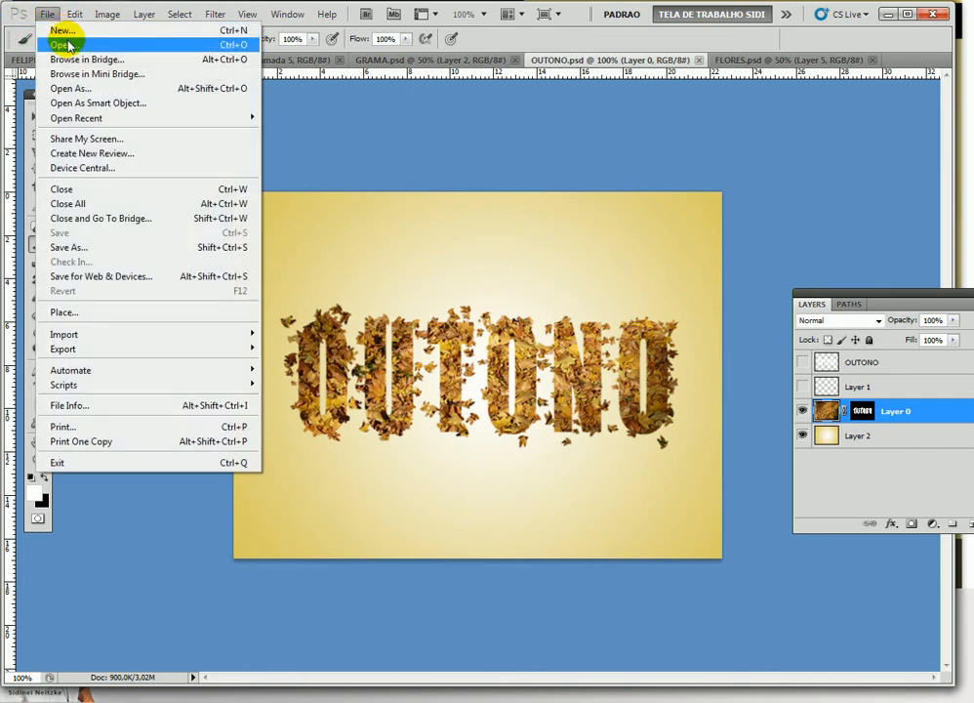
left_click(65, 44)
left_click_drag(652, 198, 602, 220)
left_click(225, 369)
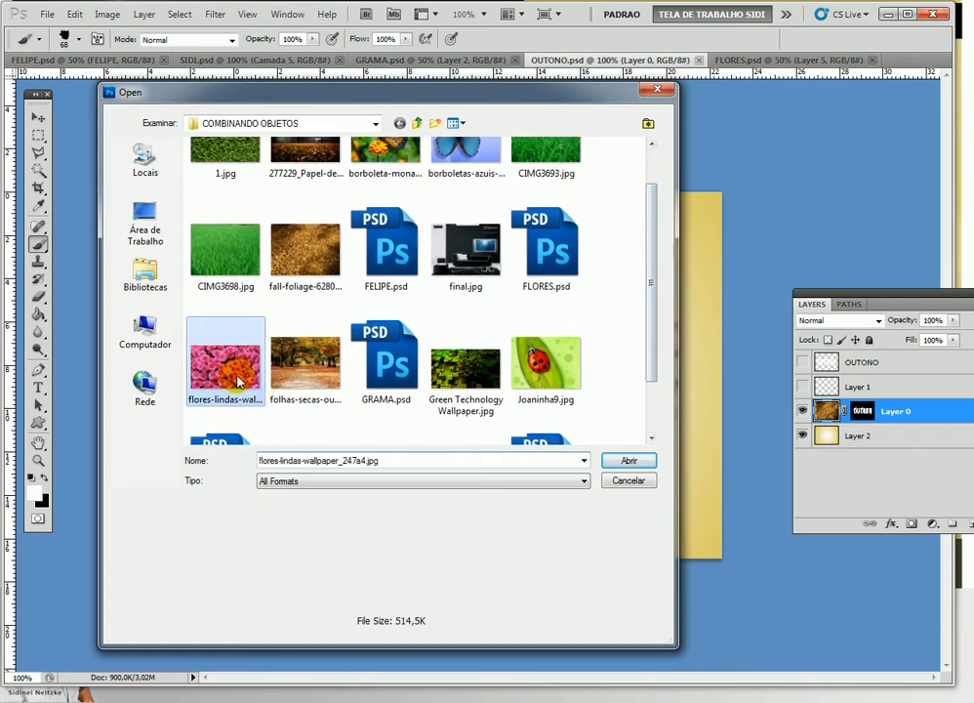
left_click(626, 461)
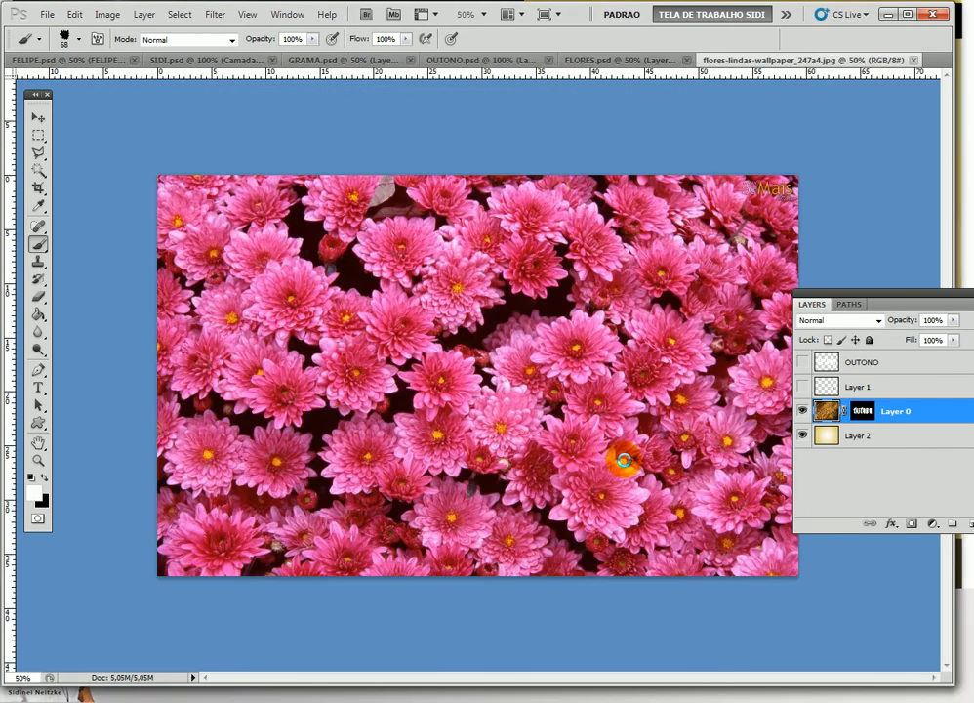
Convert the flower image's locked Background into a regular layer with the default name Layer 0
left_click_drag(905, 305, 765, 311)
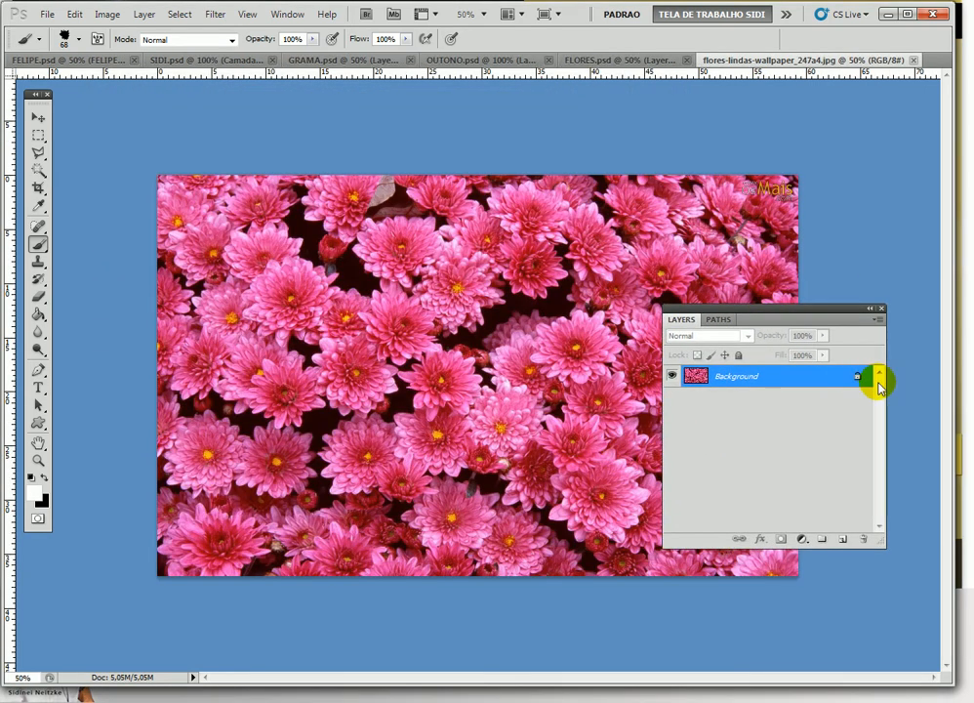
double_click(859, 376)
left_click(908, 363)
mouse_move(720, 322)
left_mouse_down()
mouse_move(799, 306)
mouse_move(825, 325)
left_mouse_up()
Add the white text "isa" in Impact Regular at 850,37 pt and move it toward the middle of the flower image
left_click(38, 388)
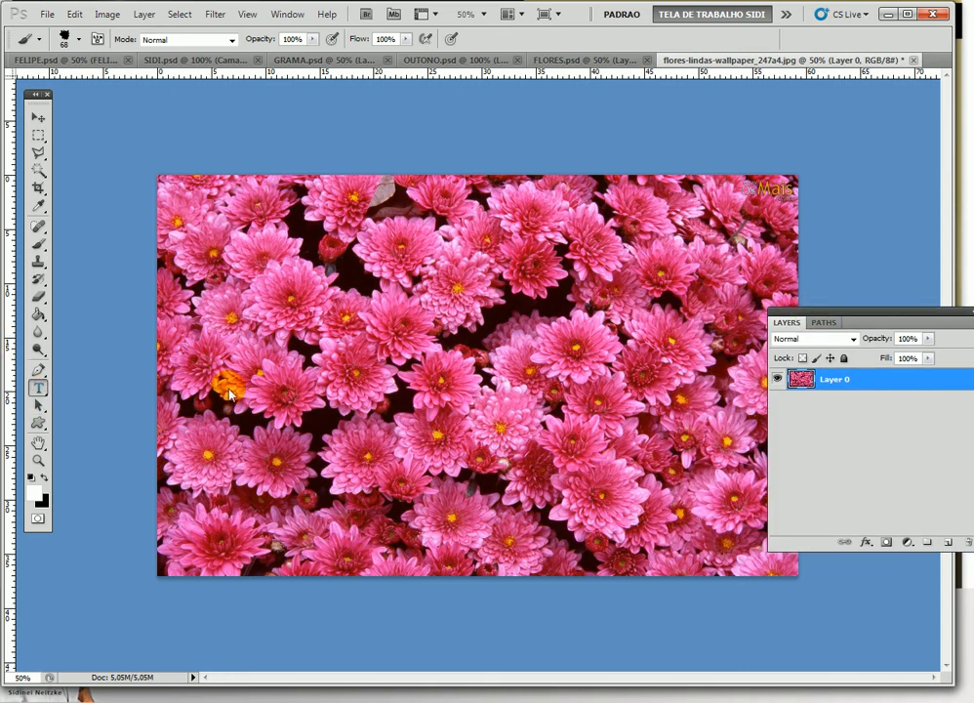
left_click(230, 394)
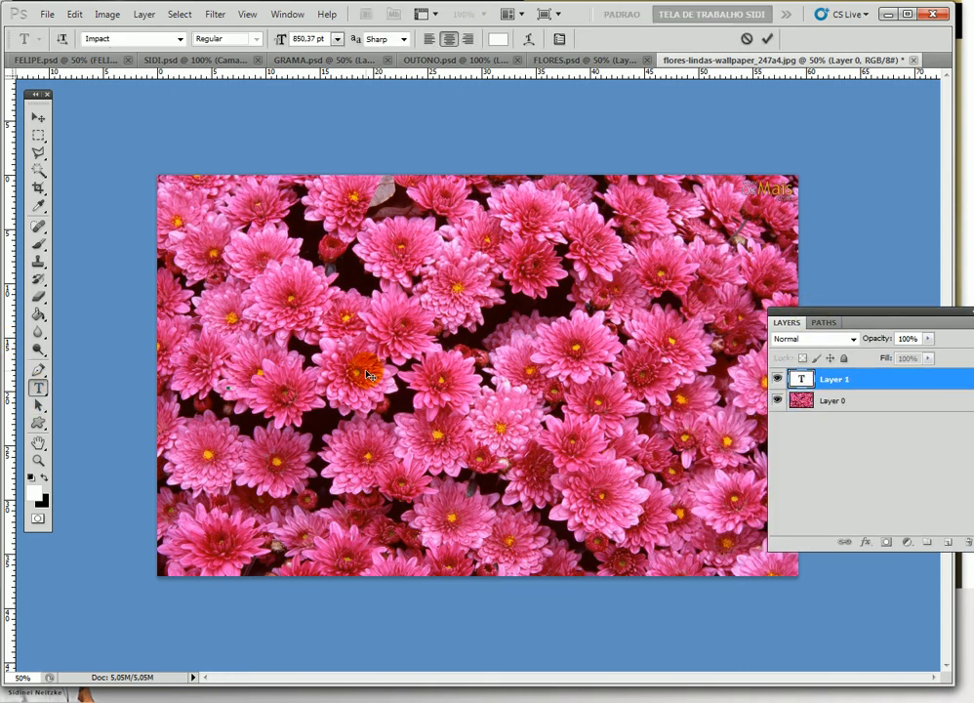
type("sa")
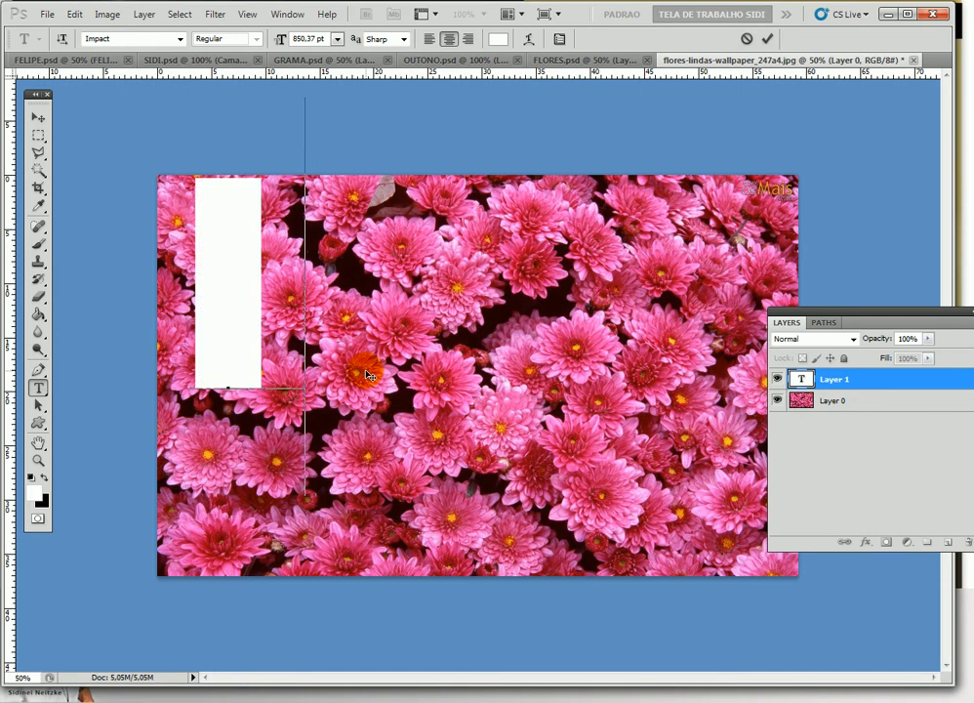
left_click(36, 119)
left_click_drag(217, 209, 444, 313)
Replace the lowercase letters of the text with capitals so it reads "ISA"
double_click(800, 380)
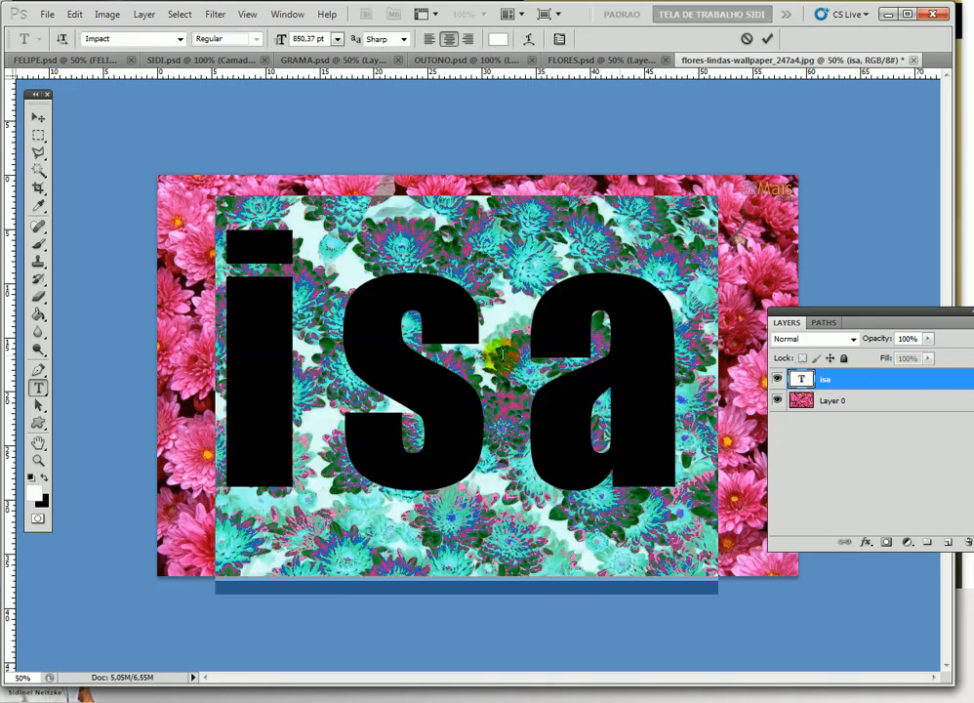
left_click_drag(294, 365, 234, 364)
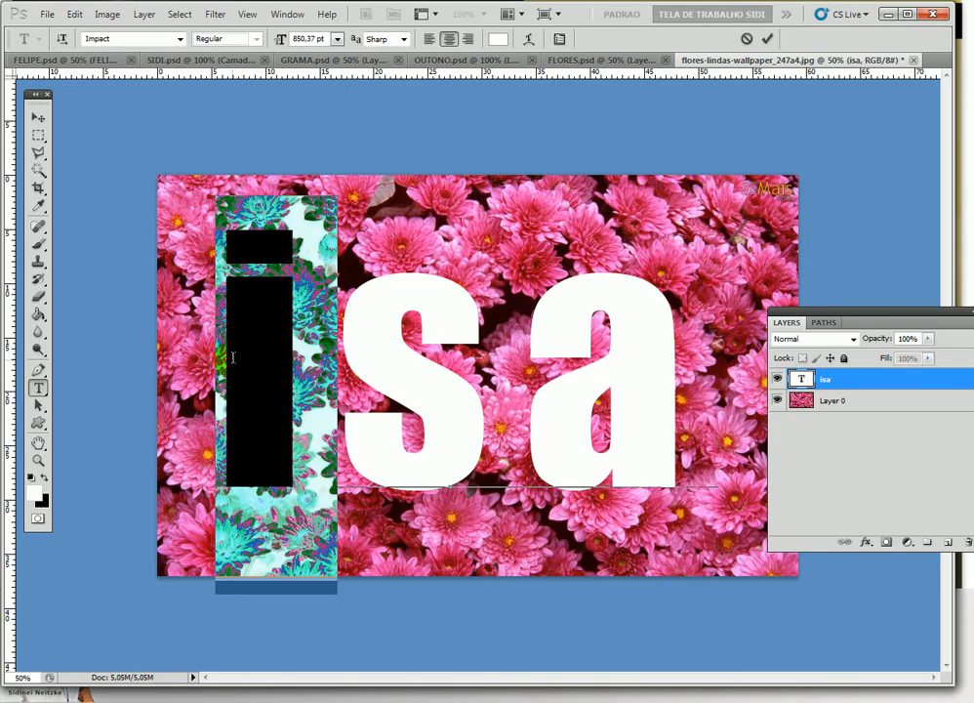
type("I")
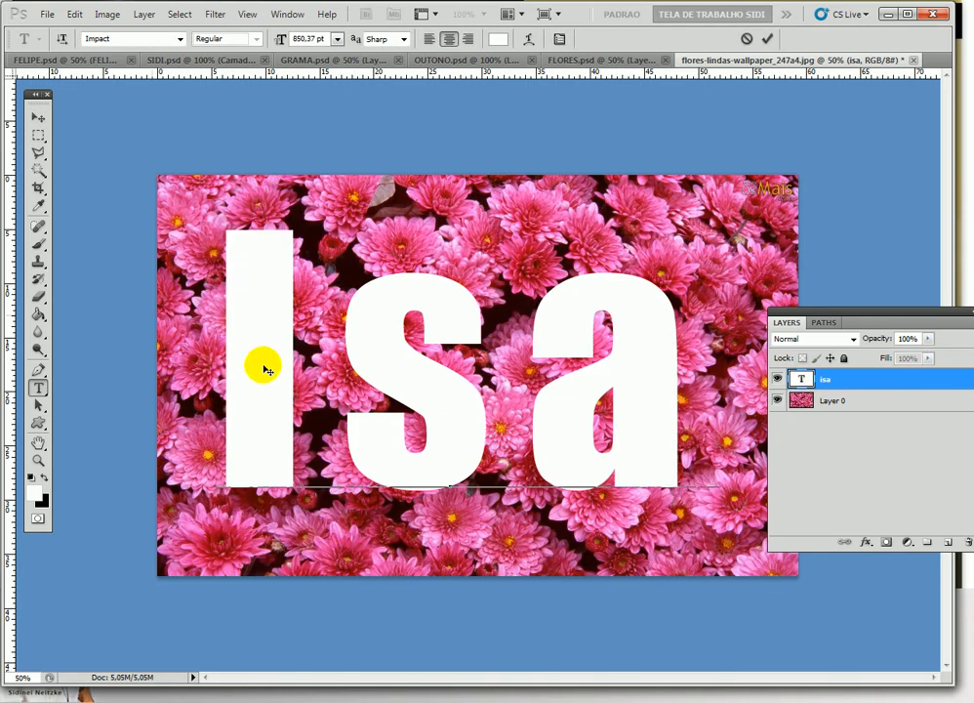
left_click_drag(375, 385, 682, 401)
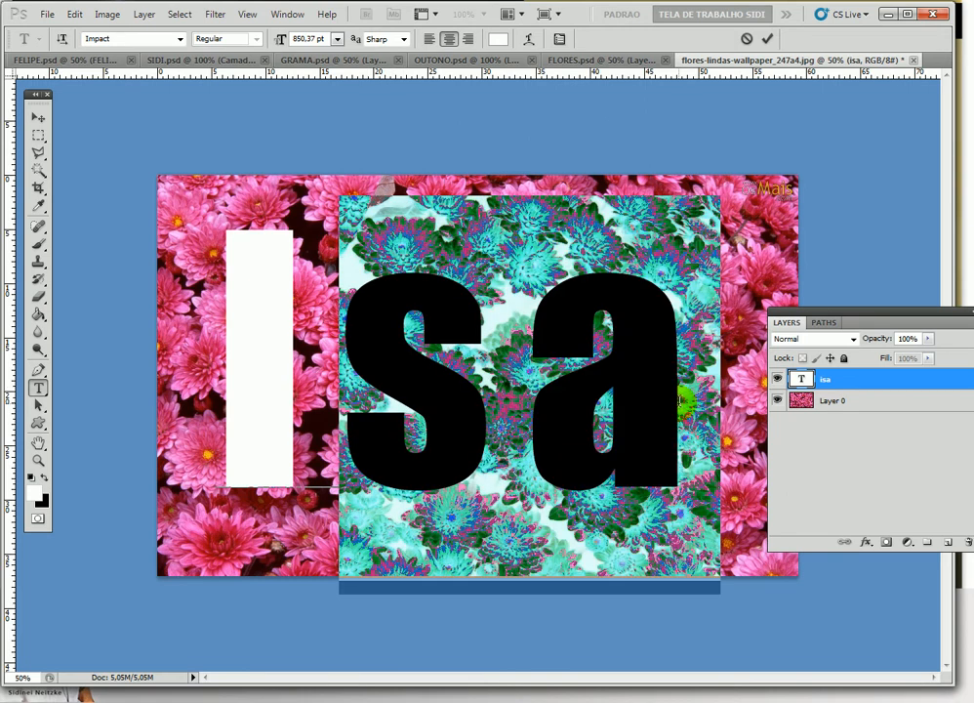
type("SA")
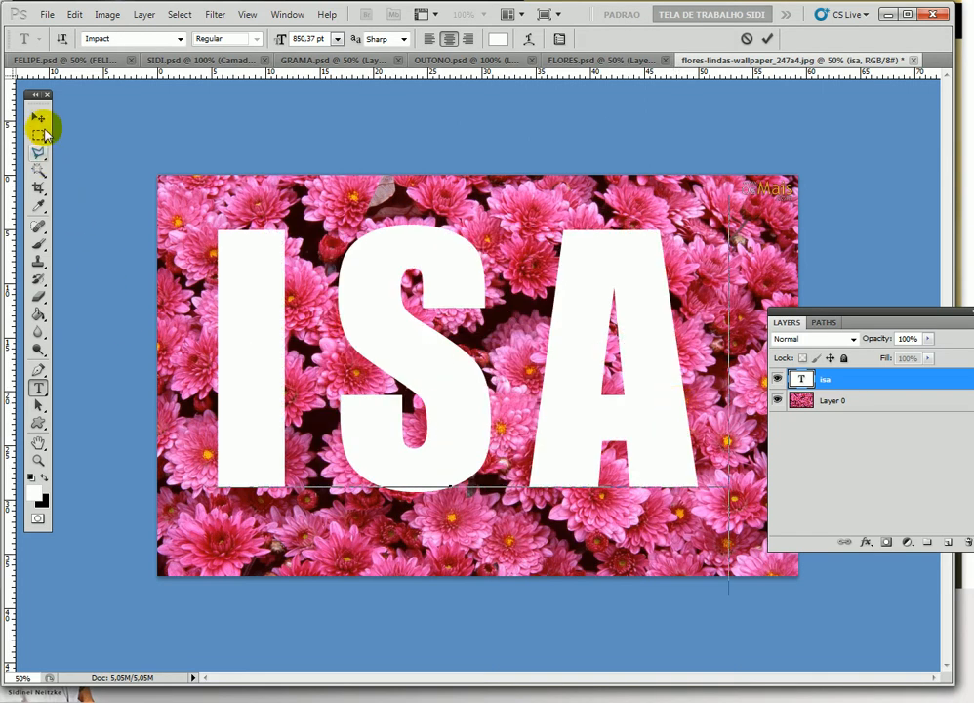
Reposition the ISA text so it sits roughly centred over the flower image
left_click(38, 117)
left_click_drag(257, 315, 303, 339)
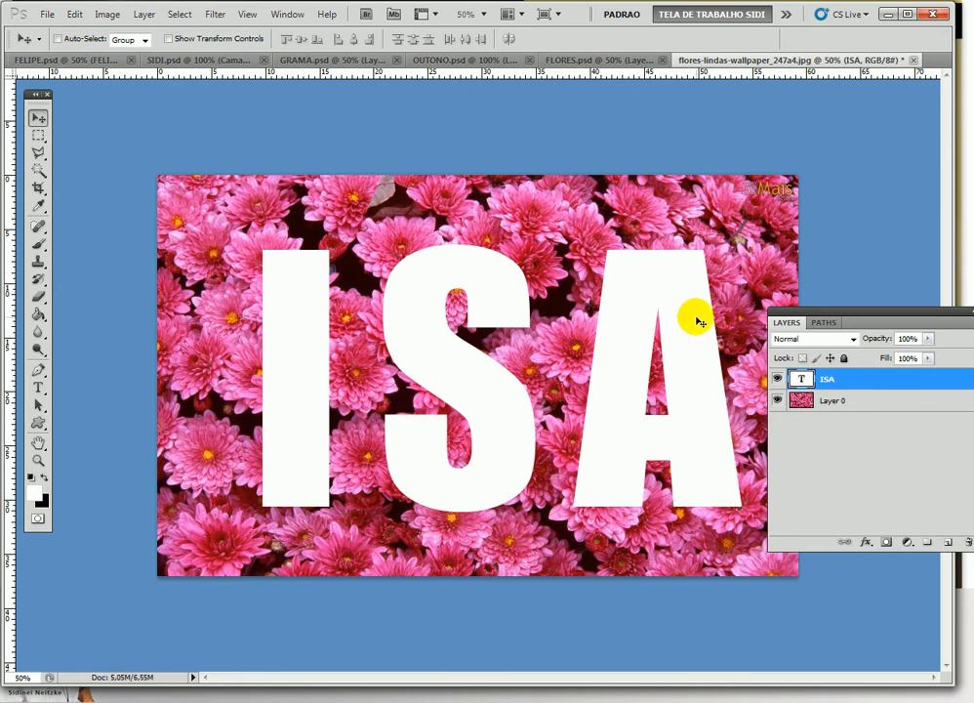
mouse_move(648, 308)
left_mouse_down()
mouse_move(638, 306)
mouse_move(607, 430)
mouse_move(551, 501)
mouse_move(702, 314)
mouse_move(624, 305)
mouse_move(635, 310)
mouse_move(628, 363)
mouse_move(554, 424)
mouse_move(637, 312)
left_mouse_up()
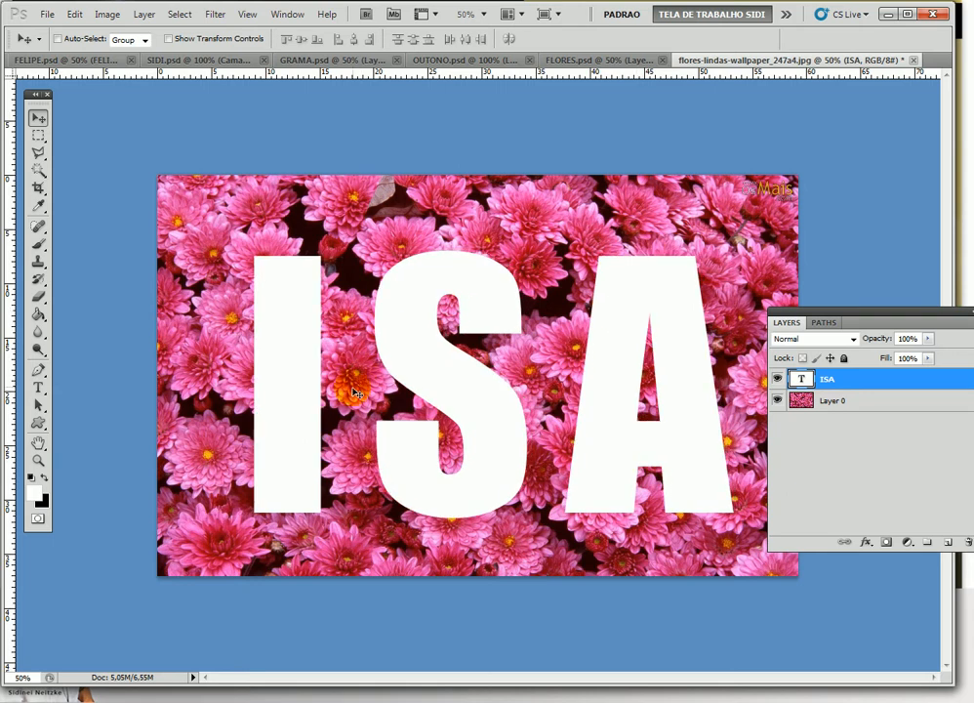
Toggle the ISA text layer's visibility to compare the flower image with and without the letters, leaving the layer shown
left_click(777, 380)
left_click(777, 381)
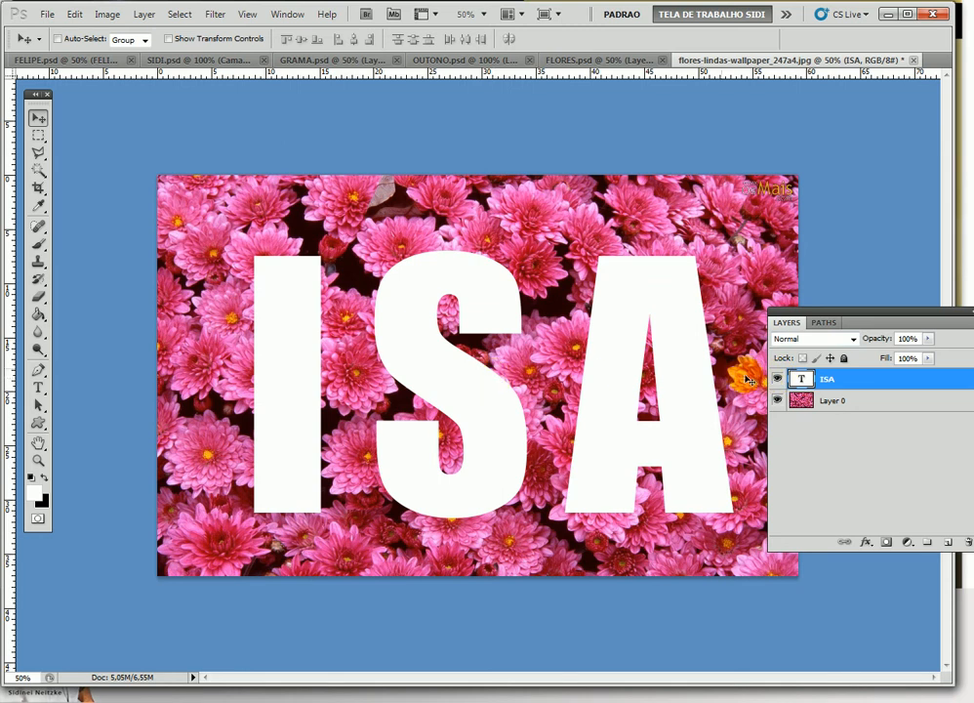
left_click(777, 381)
left_click(777, 381)
left_click(777, 381)
left_click(777, 381)
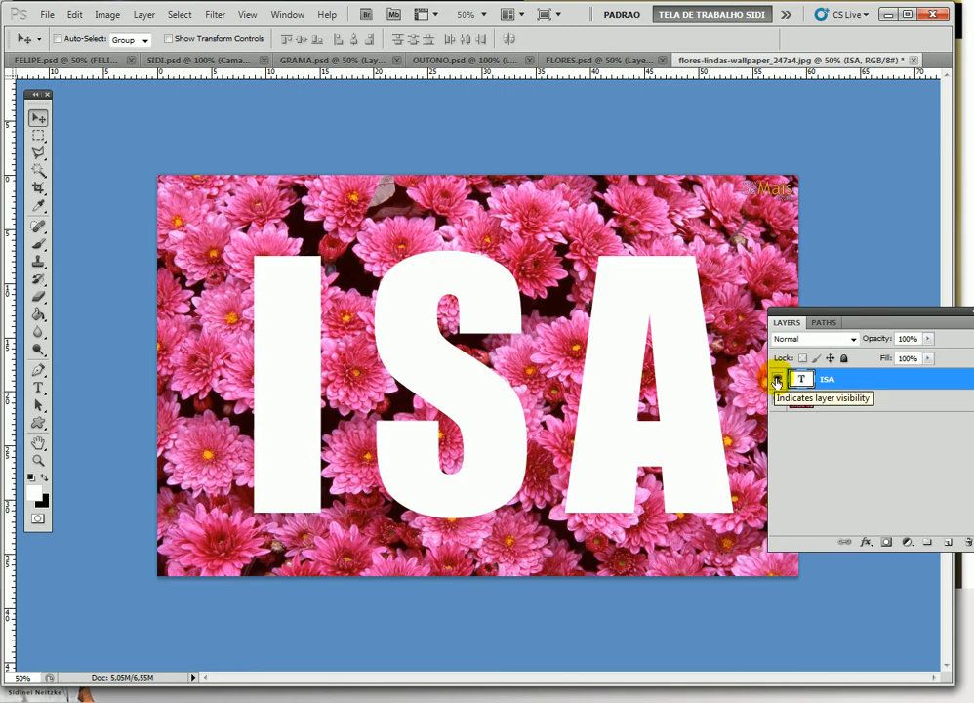
left_click(777, 381)
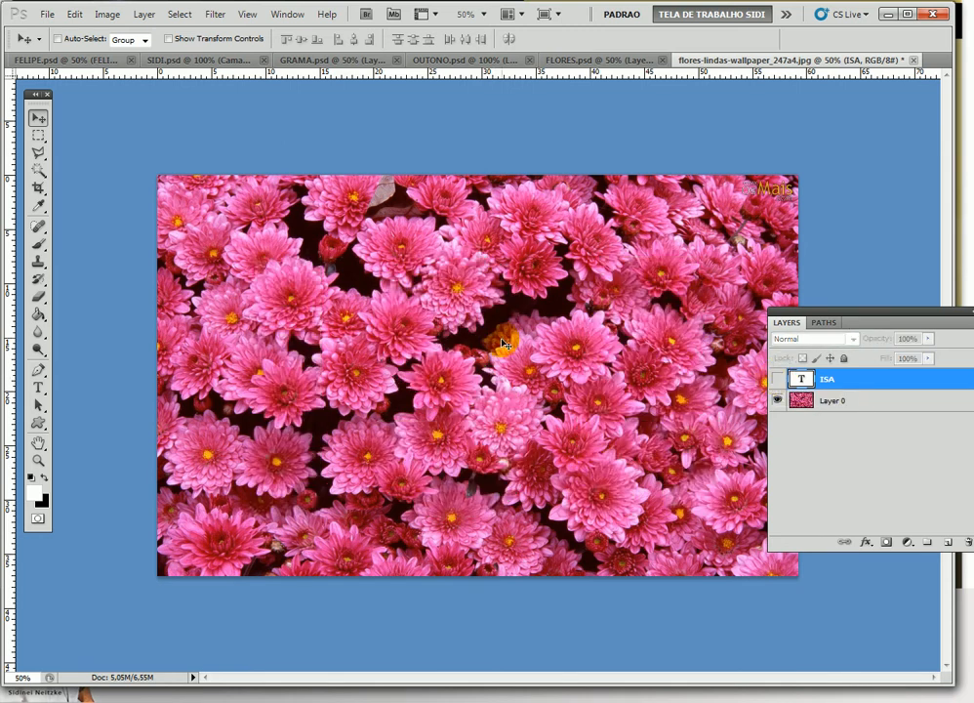
left_click(777, 380)
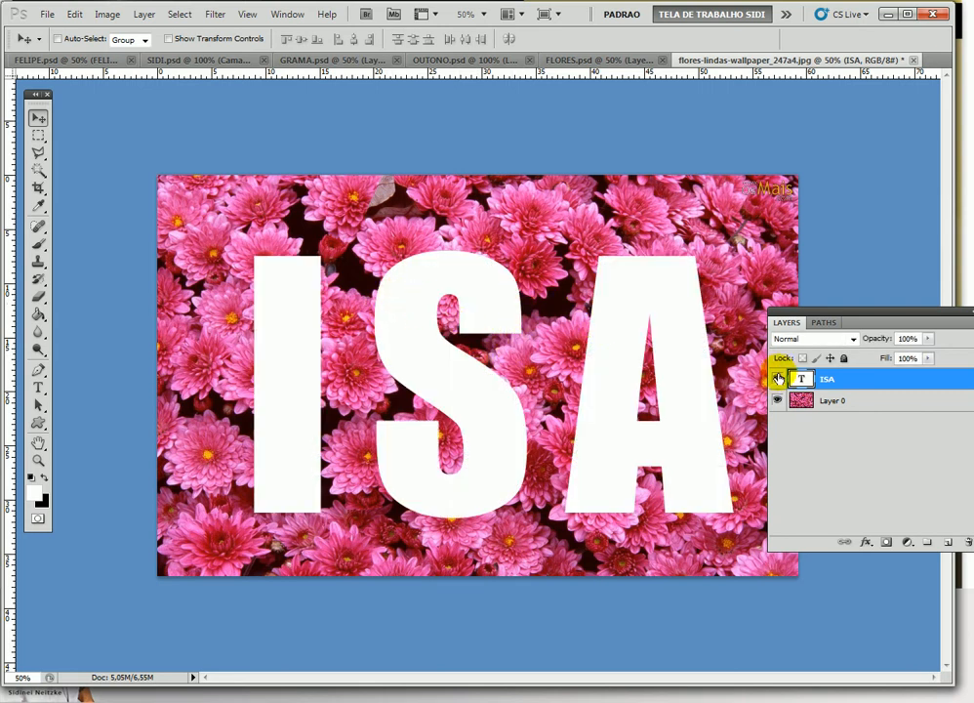
left_click(777, 379)
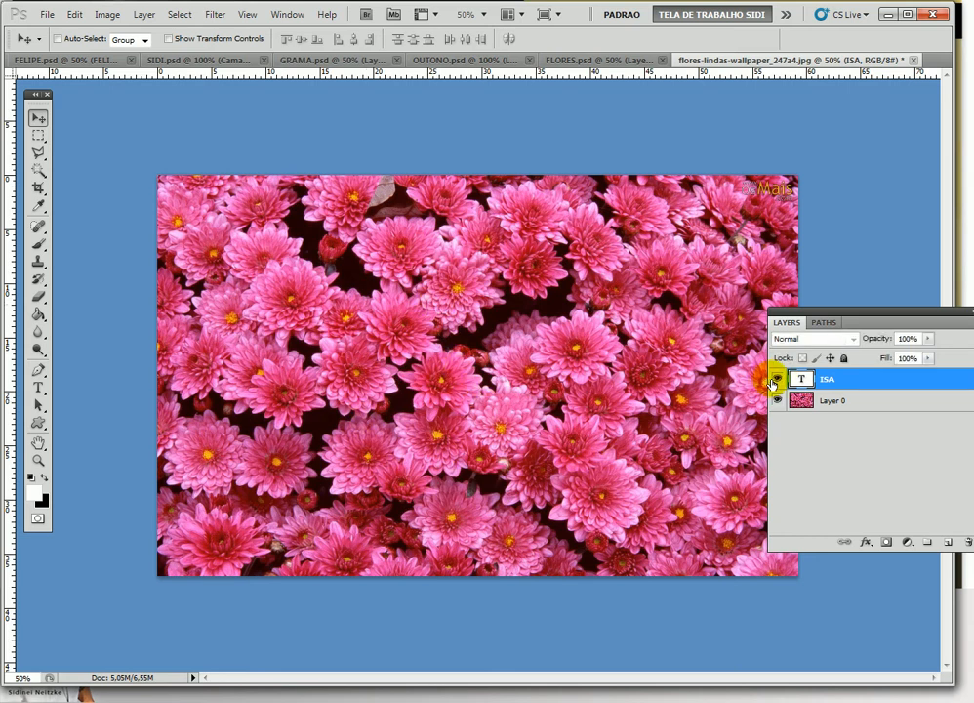
left_click(776, 380)
Scale the flower image on Layer 0 down proportionally to about 92% and centre it behind the ISA letters
left_click(850, 406)
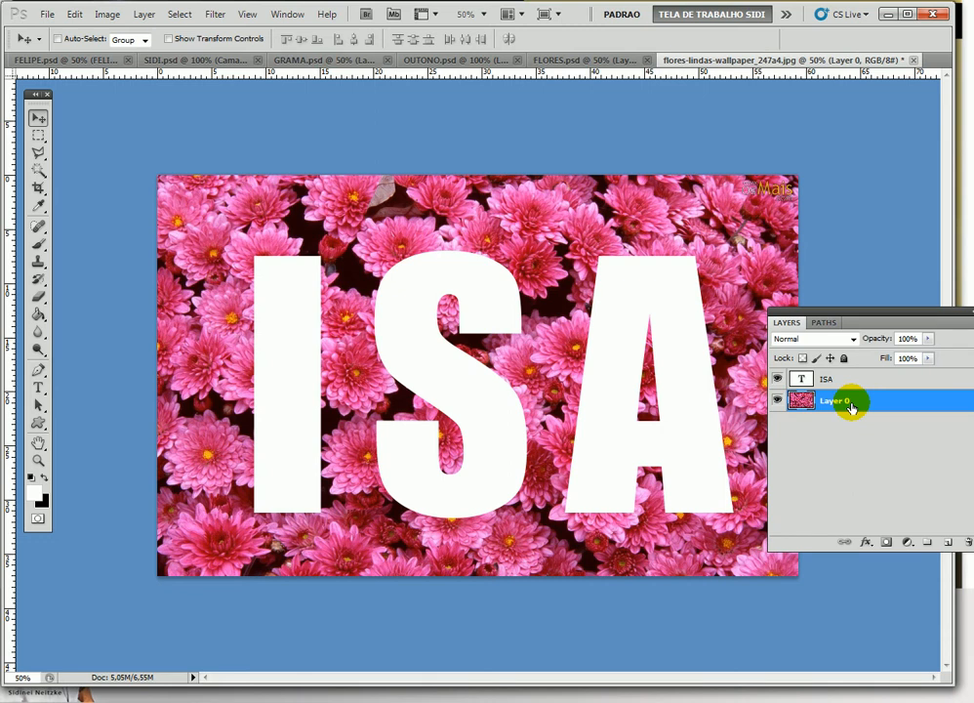
key("ctrl+t")
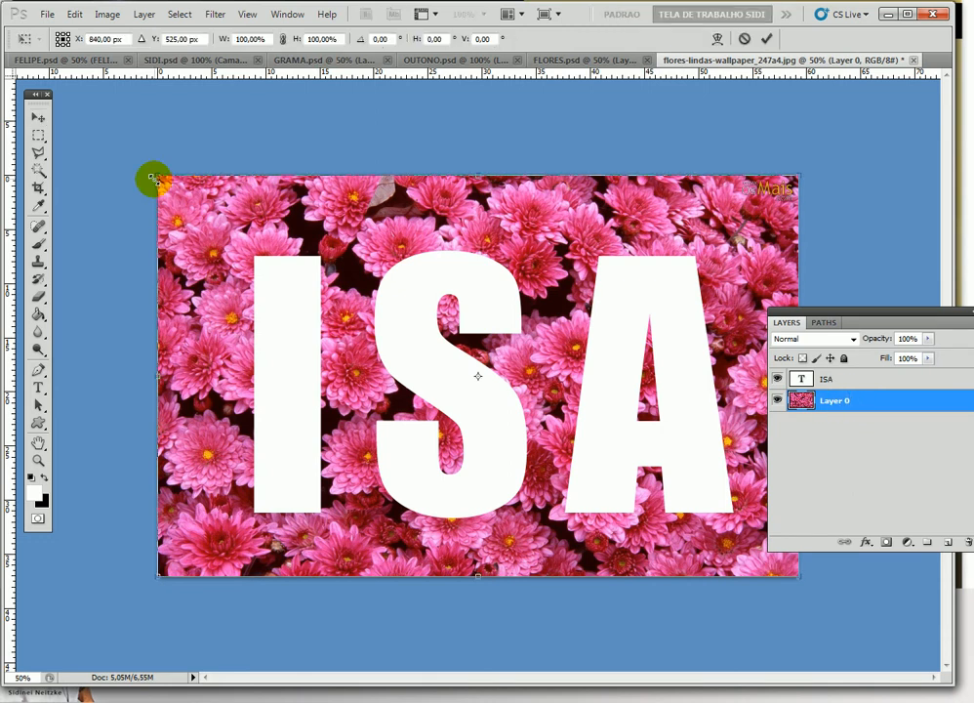
left_click_drag(154, 174, 187, 193)
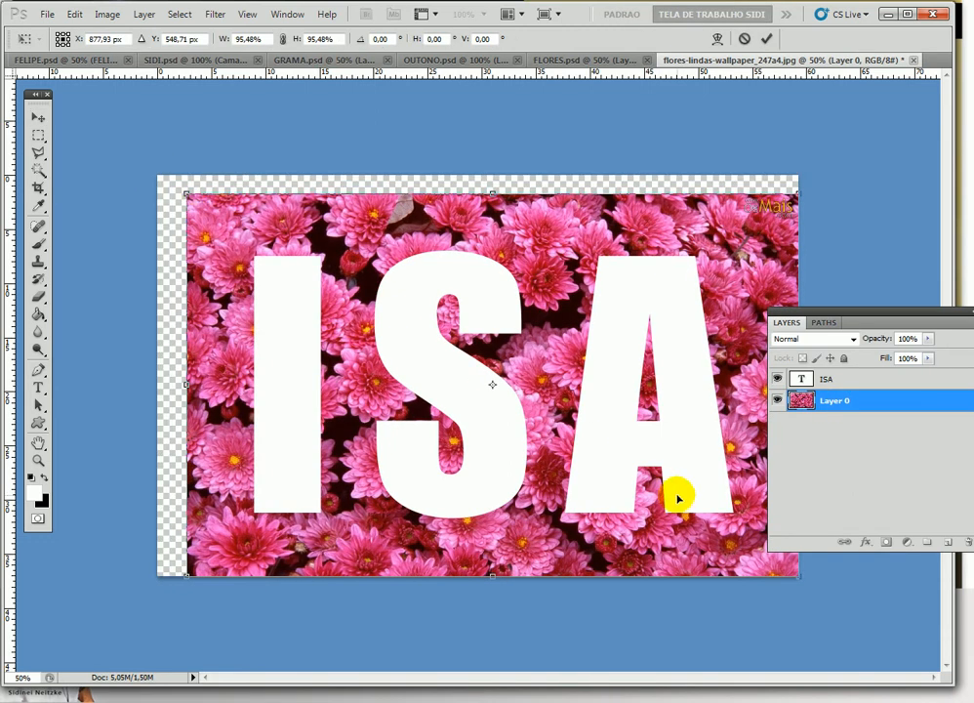
left_click_drag(799, 576, 780, 561)
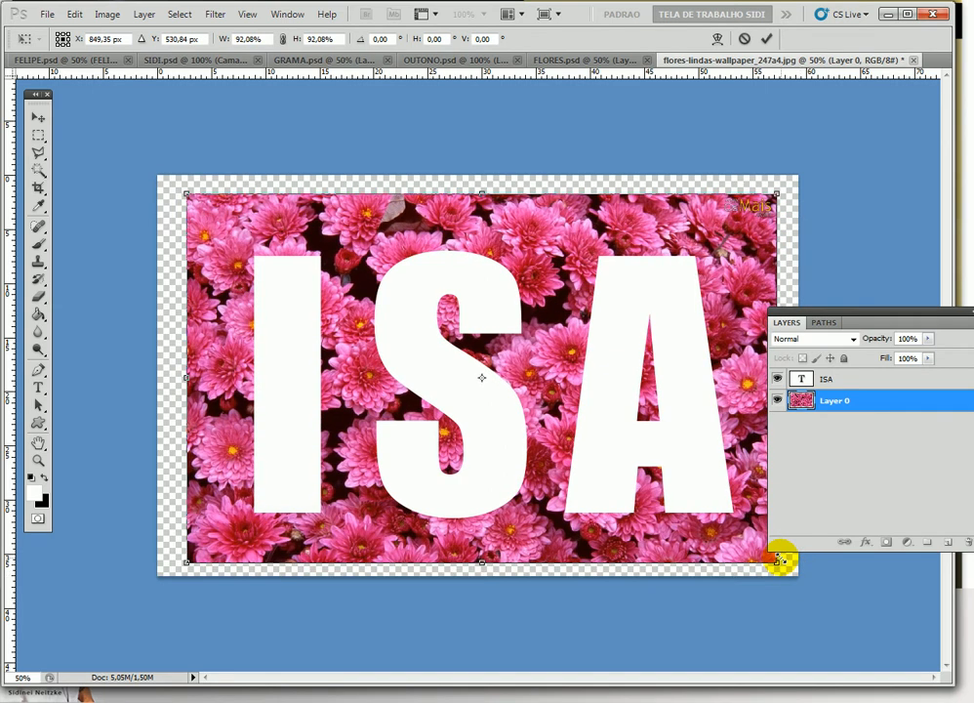
left_click_drag(529, 404, 535, 410)
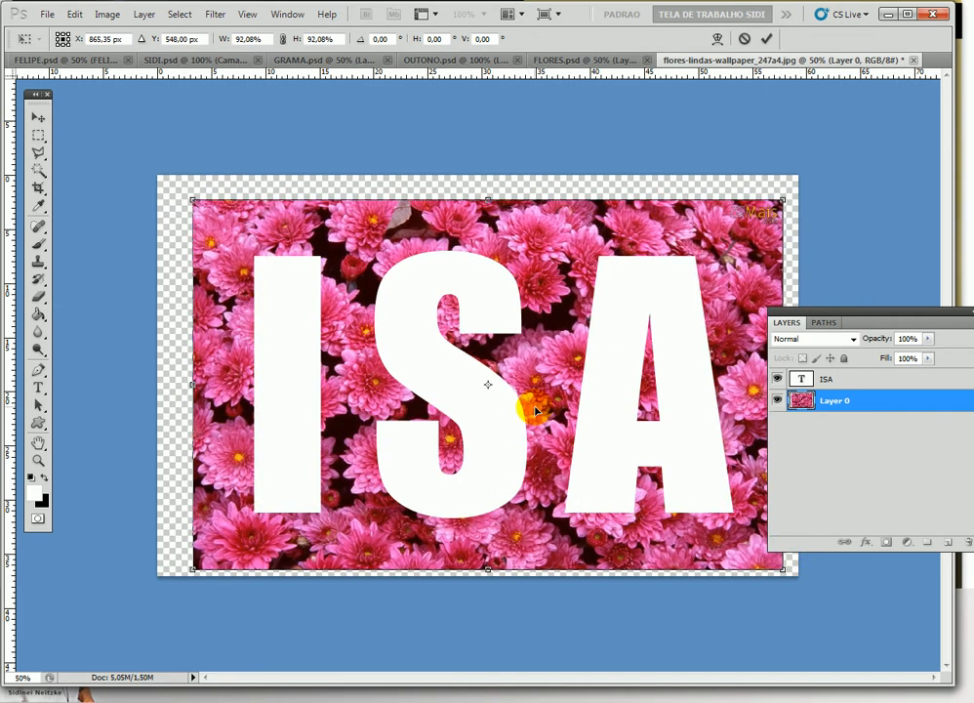
key("Return")
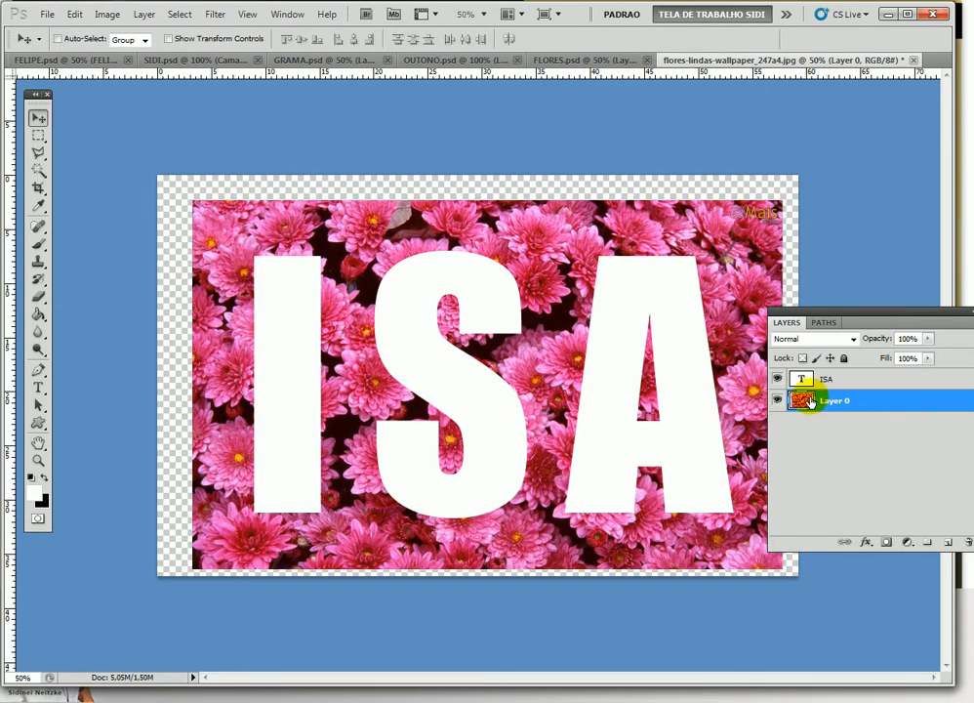
Rasterize the ISA text layer
left_click(826, 380)
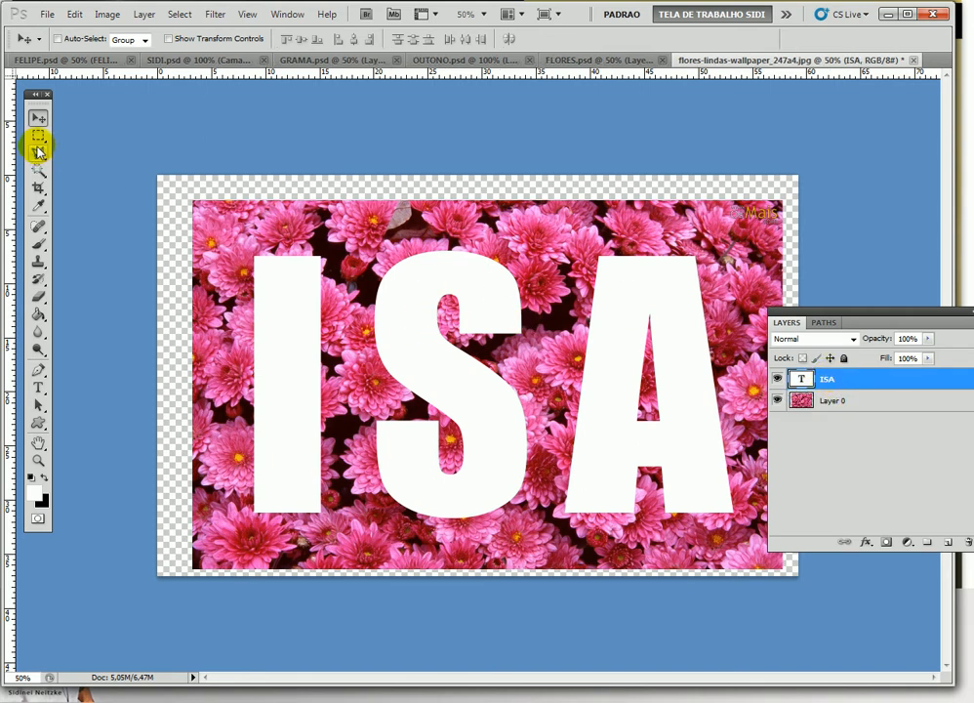
left_click_drag(864, 318, 835, 297)
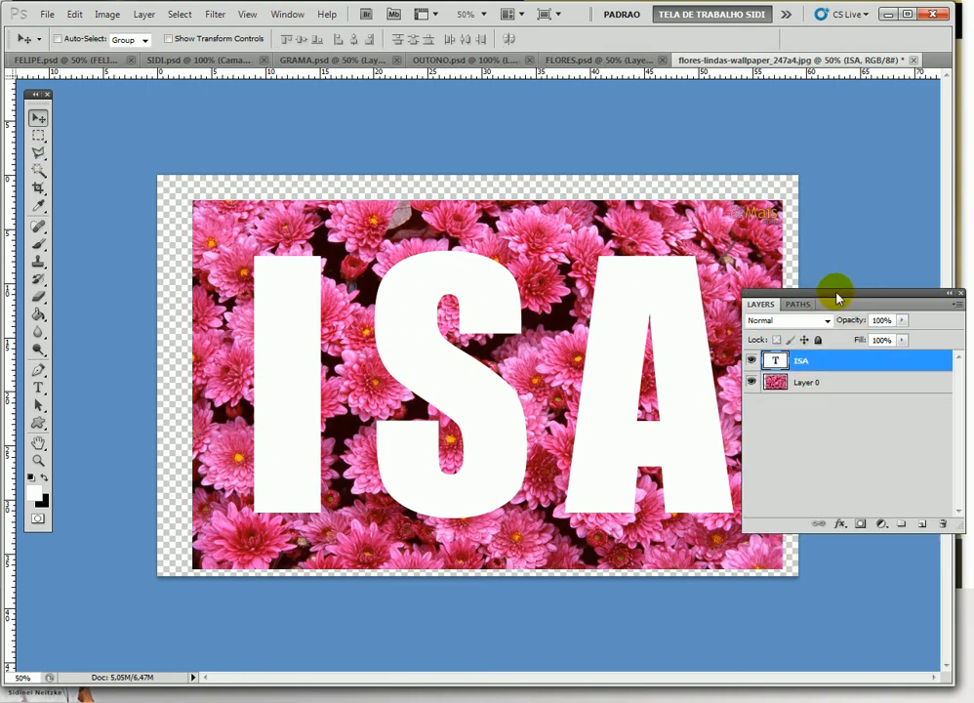
right_click(828, 361)
left_click(866, 365)
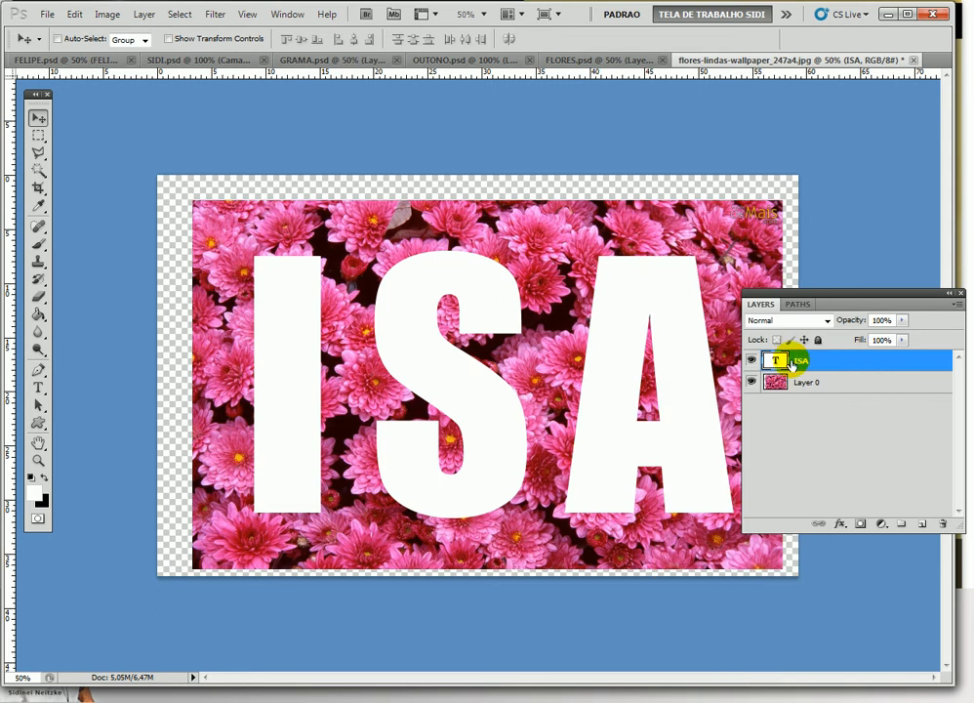
right_click(831, 367)
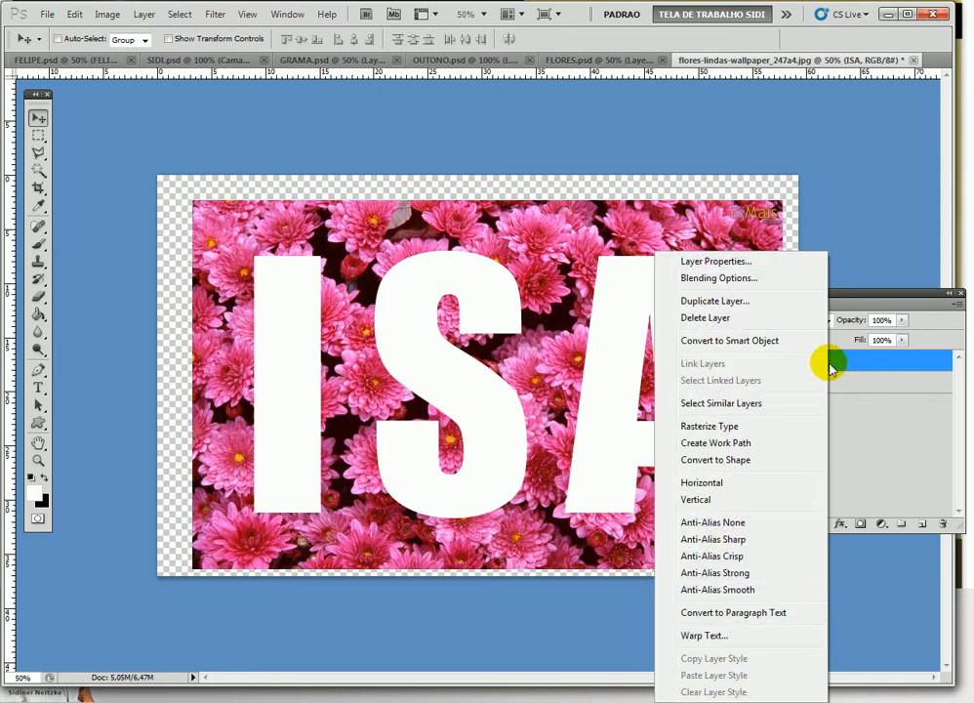
left_click(734, 425)
Toggle the rasterized ISA layer's visibility to check the letters over the flowers, leaving the layer shown
left_click(752, 362)
left_click(752, 361)
left_click(752, 361)
left_click(751, 361)
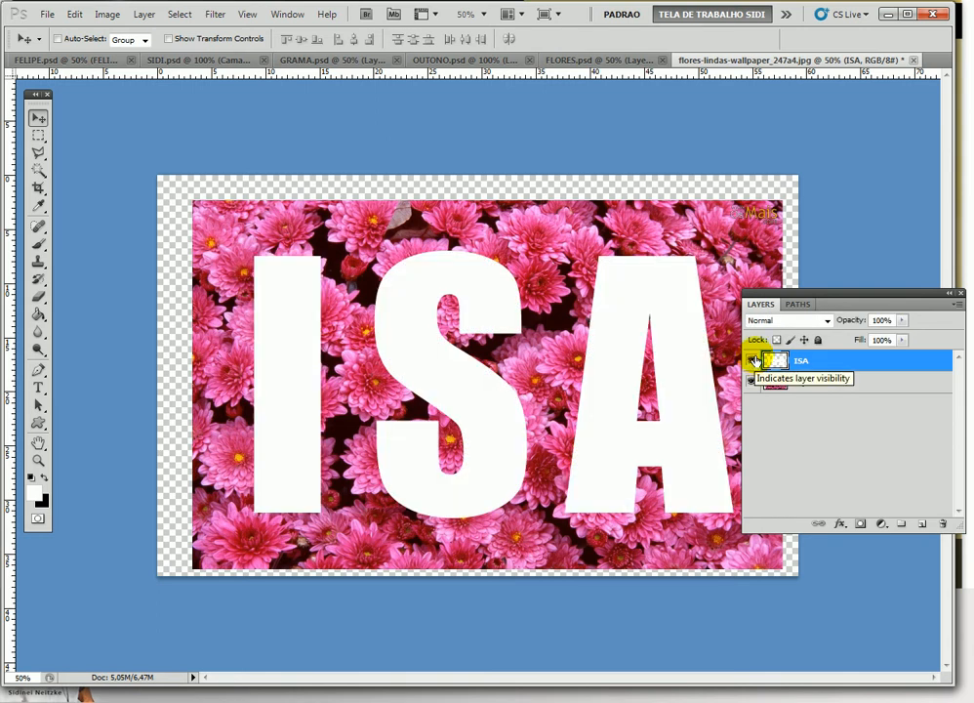
left_click_drag(769, 302, 805, 283)
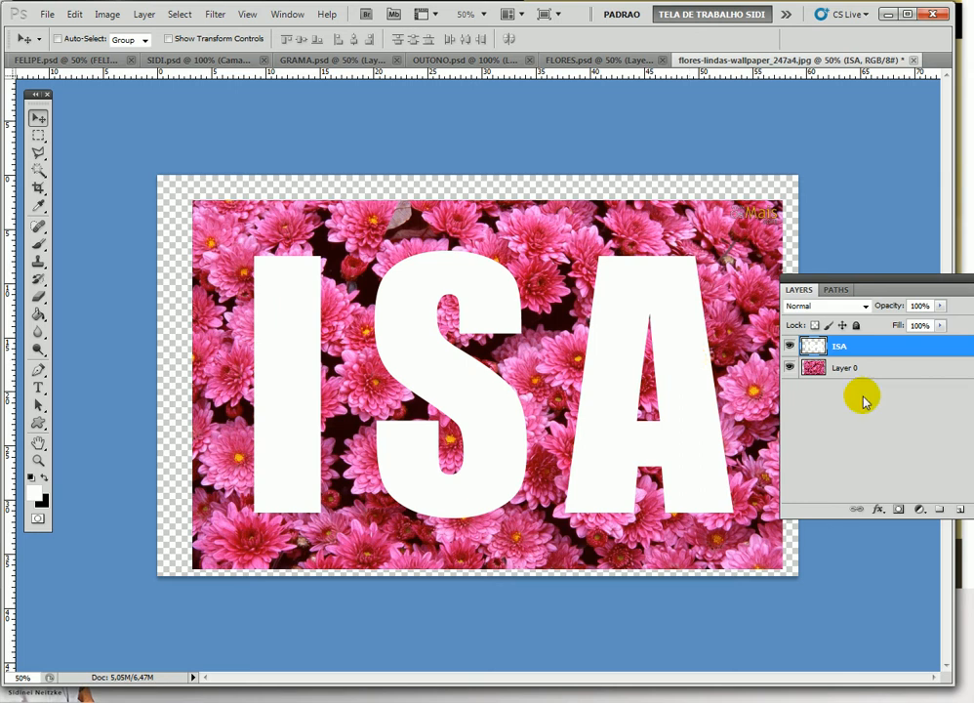
Load the ISA layer's letter shapes as a selection and clear it again
left_click(818, 351)
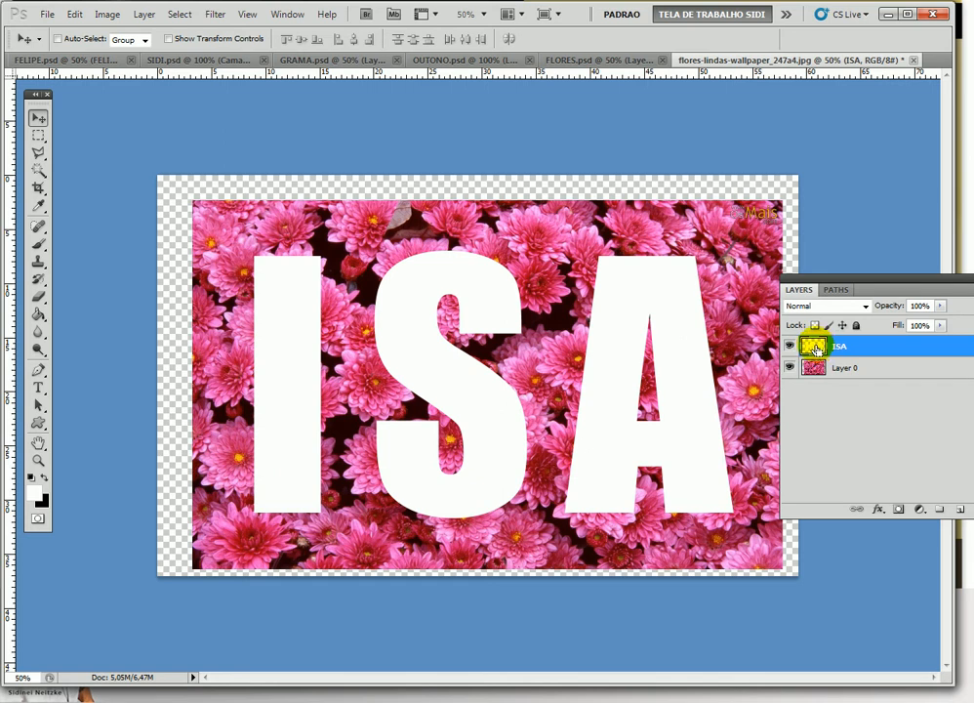
left_click(815, 349, "ctrl")
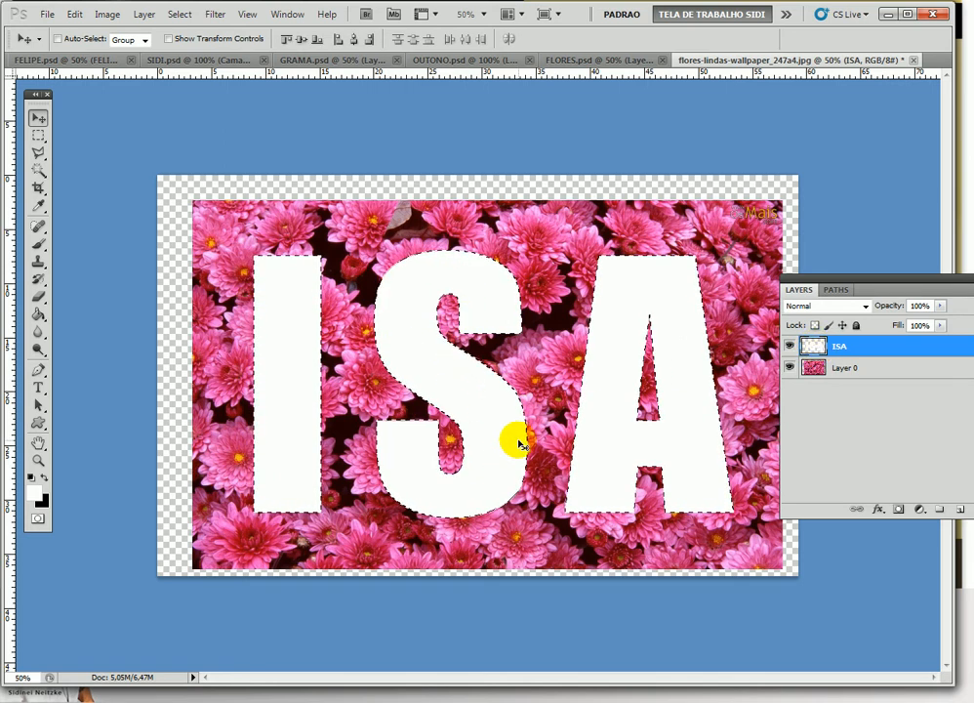
left_click(38, 137)
left_click(122, 117)
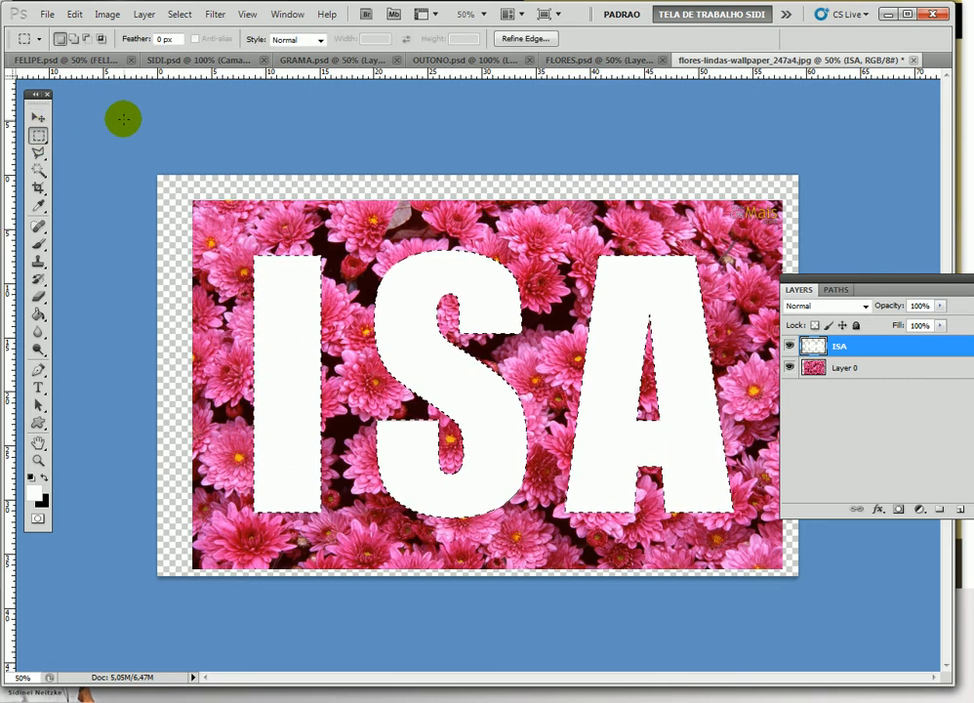
Select the letters I, S and A together with the Magic Wand at tolerance 20, and deselect them again
left_click(38, 170)
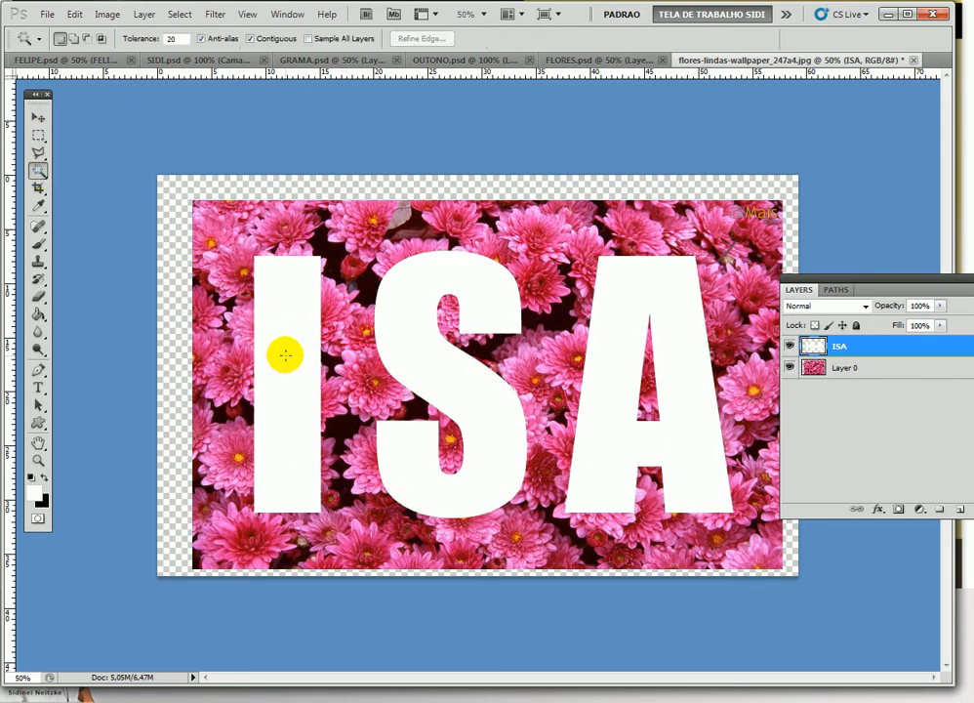
left_click(283, 341)
left_click(404, 349, "shift")
left_click(628, 330, "shift")
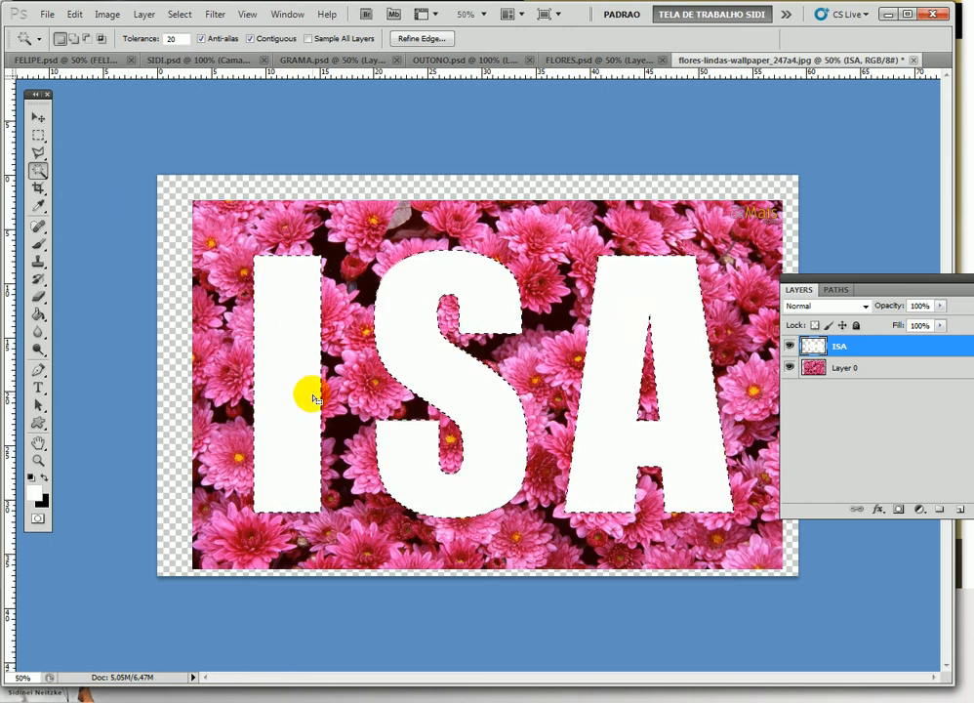
left_click(38, 135)
left_click(106, 131)
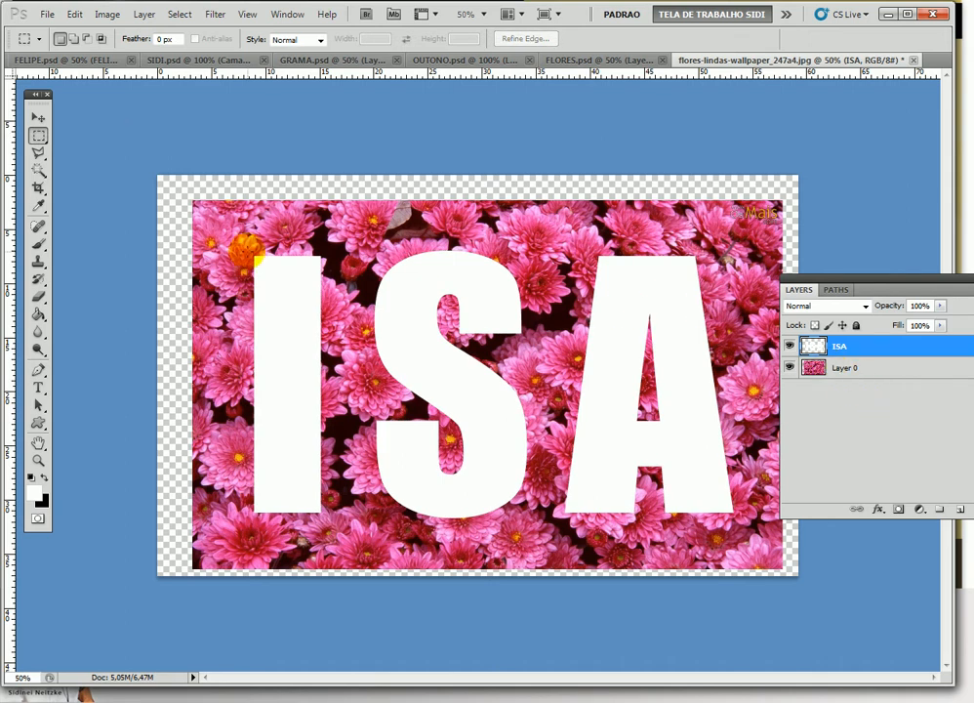
Load the ISA layer's letter shapes as a selection and move the layer list clear of the window edge
double_click(815, 347)
left_click(870, 114)
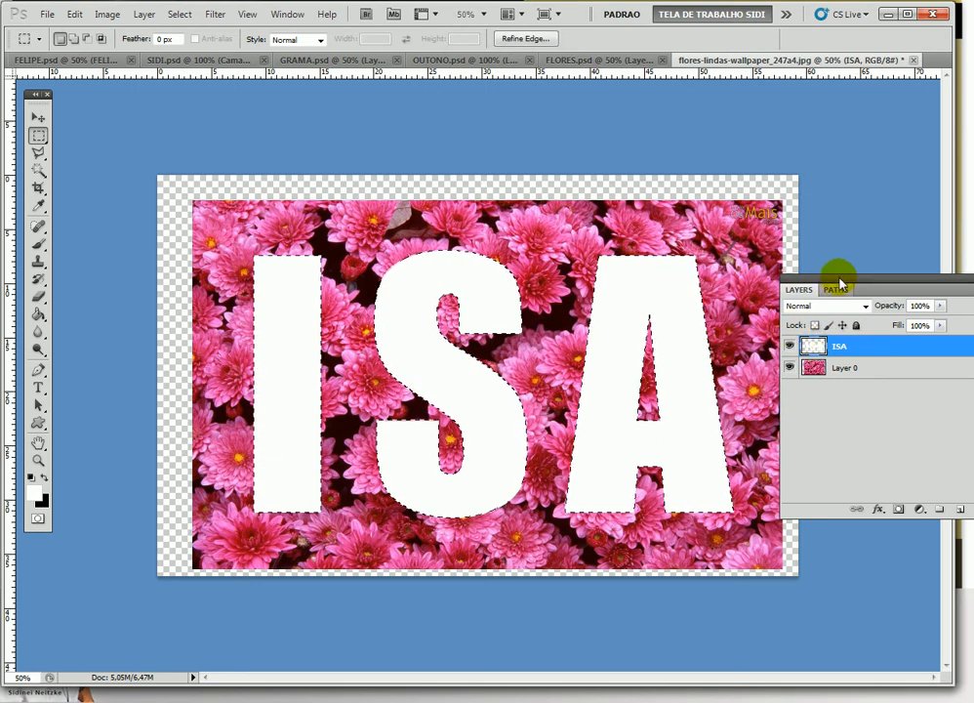
left_click_drag(841, 283, 815, 226)
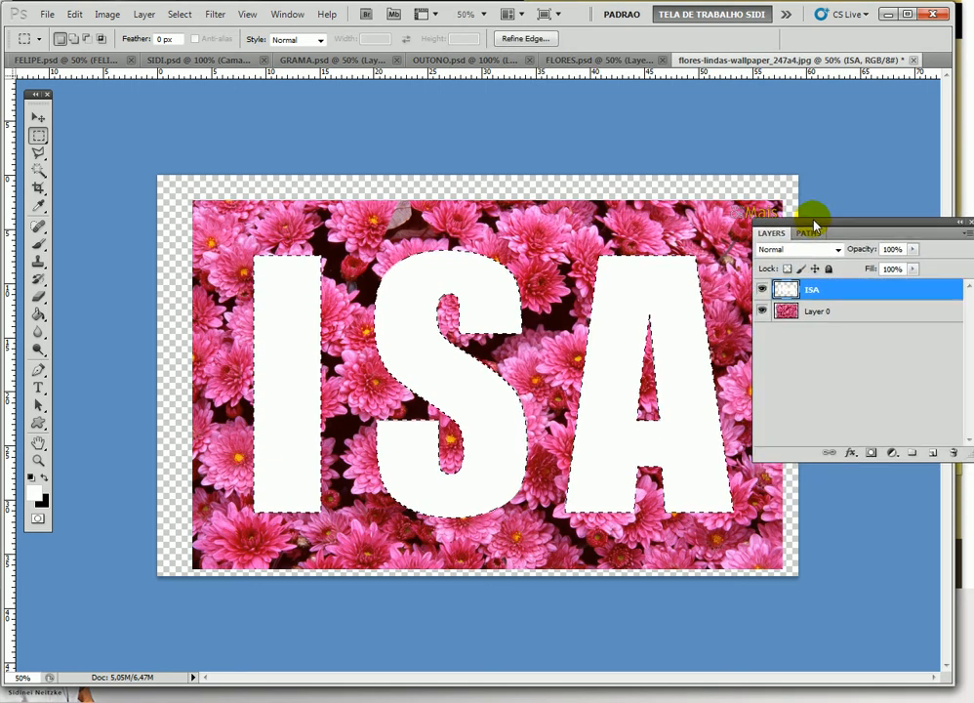
Toggle the ISA layer's visibility to check the selection over the flowers, try deleting the layer, and undo the deletion
left_click(762, 290)
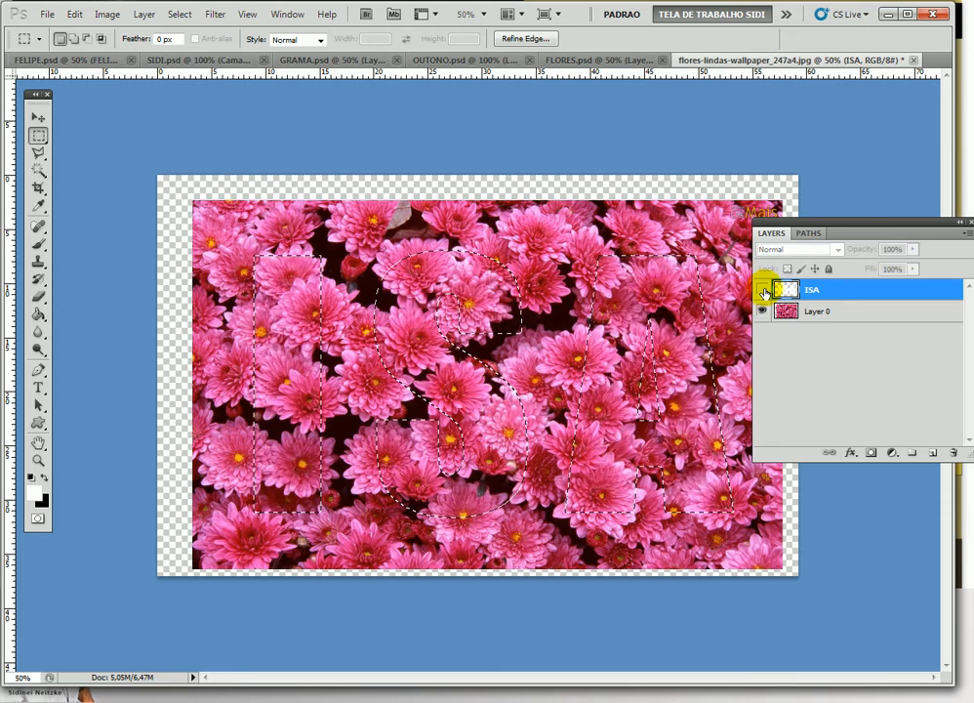
left_click(763, 290)
left_click(762, 292)
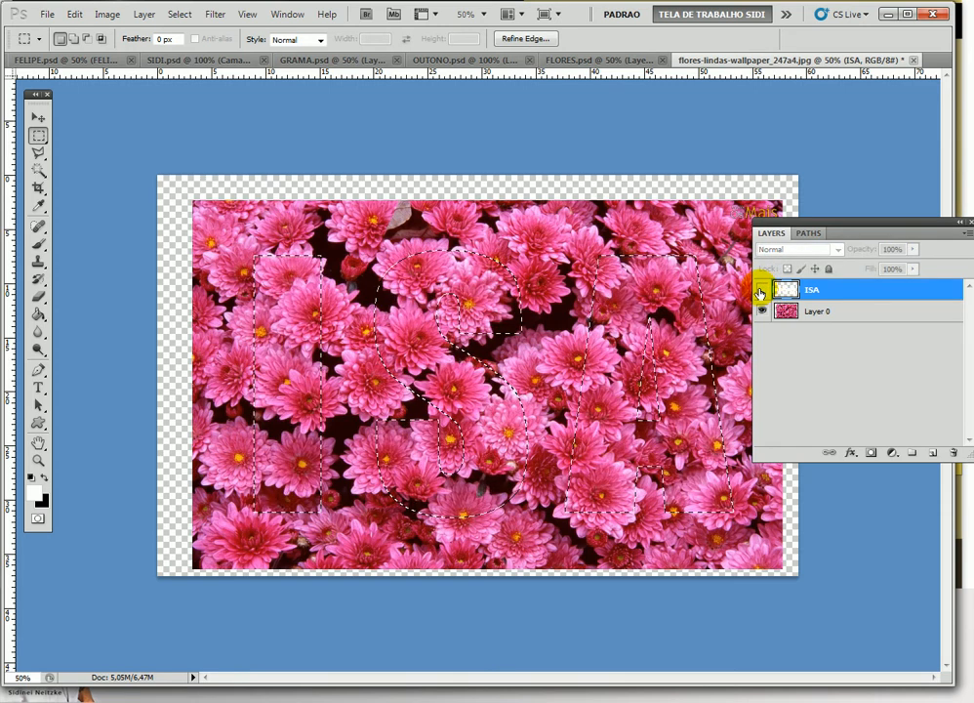
left_click(761, 290)
left_click_drag(834, 285, 950, 452)
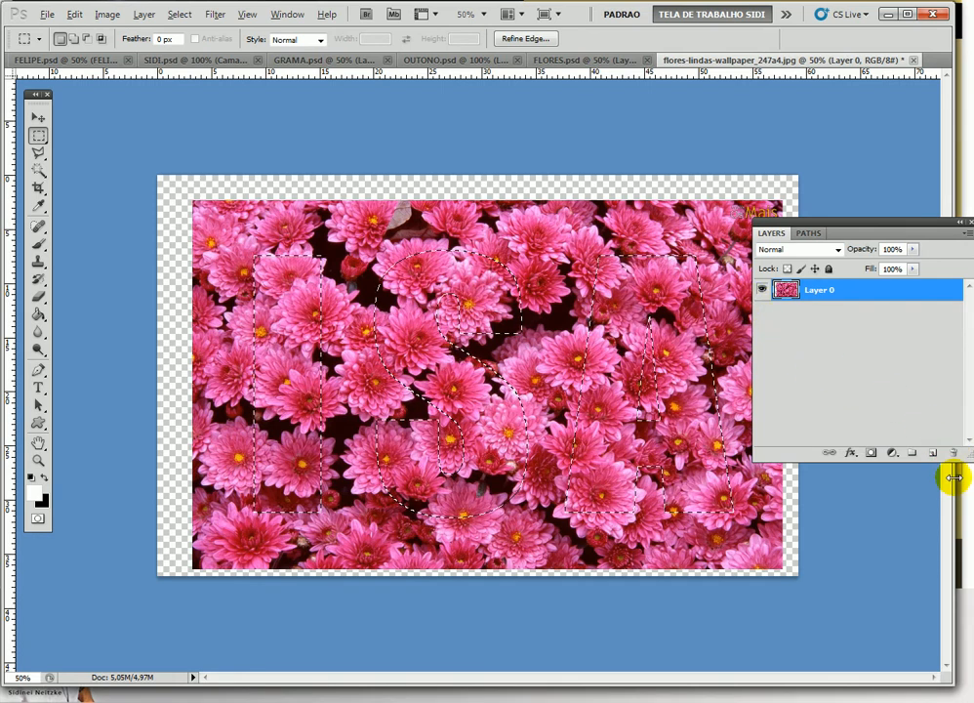
key("ctrl+z")
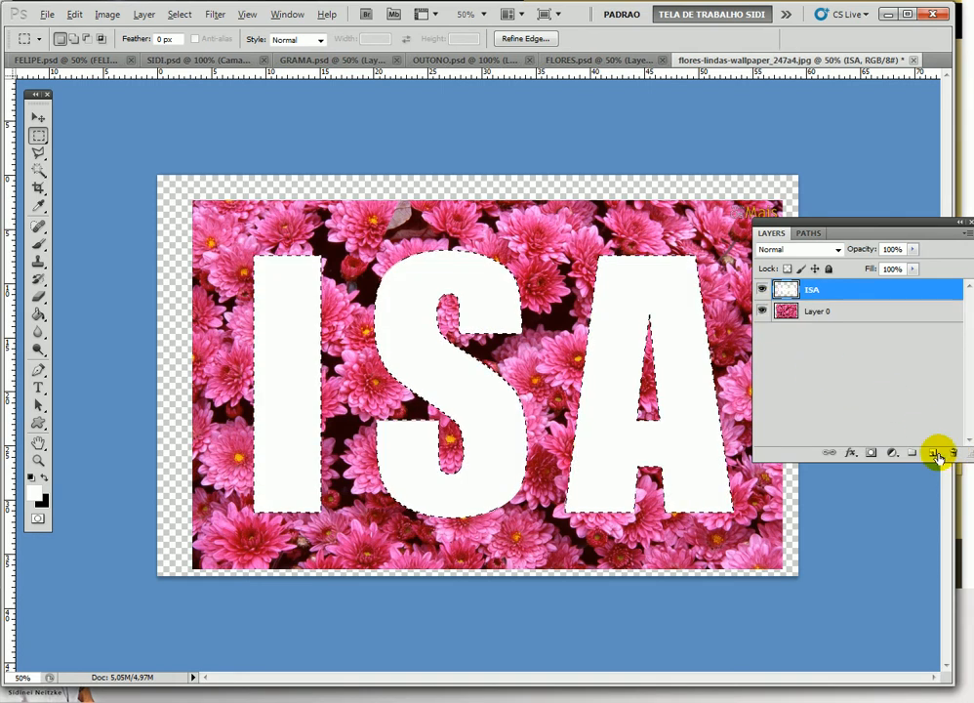
Hide the ISA layer and add a layer mask to Layer 0 from the active letter selection
left_click(762, 290)
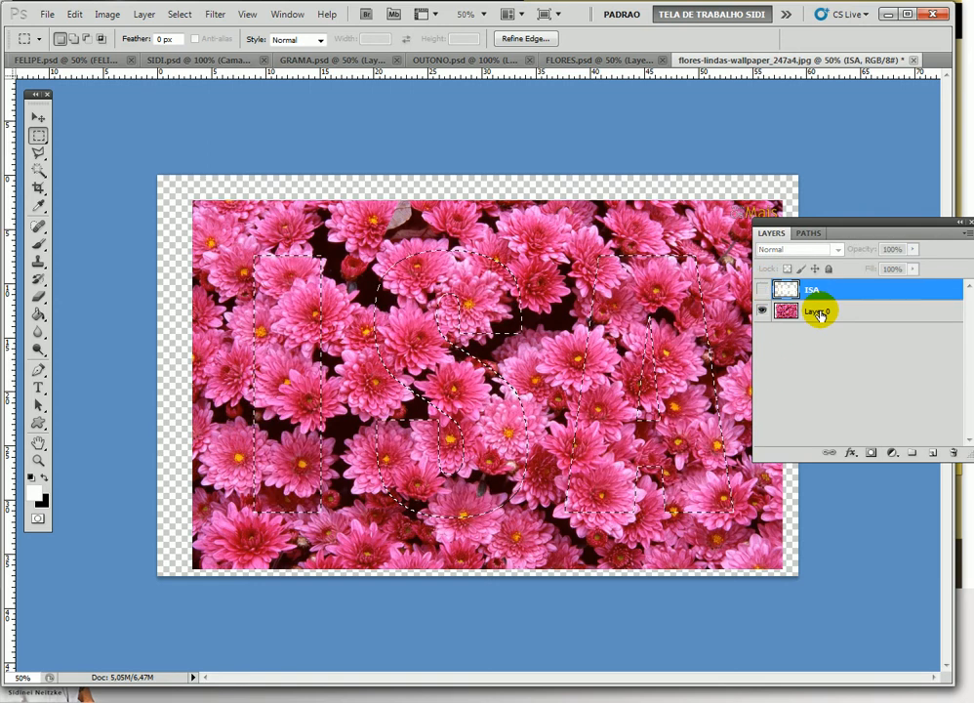
left_click(820, 312)
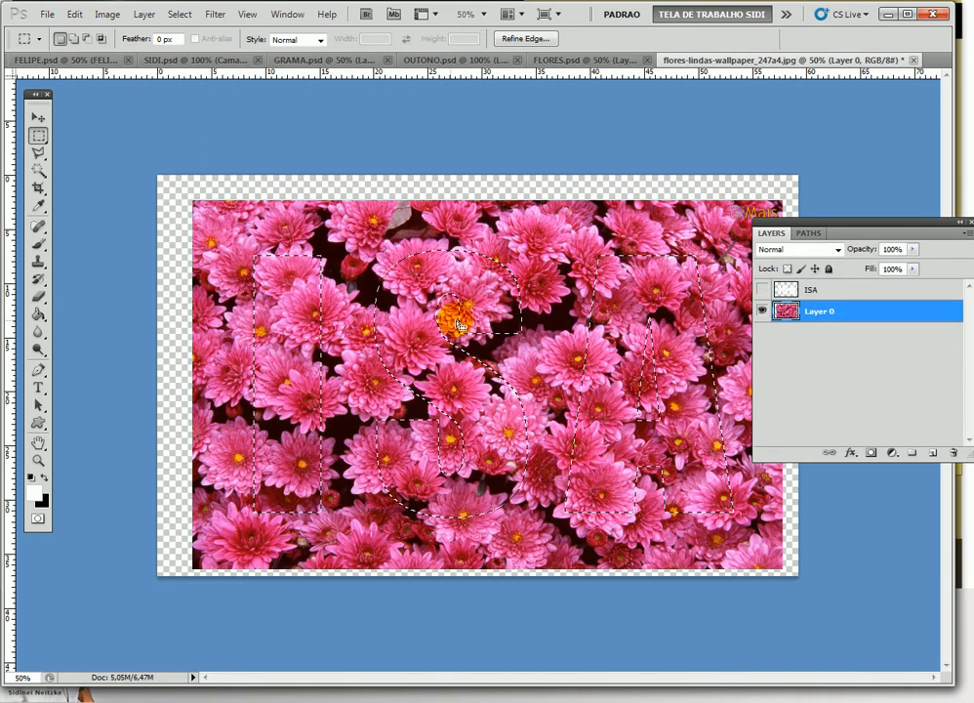
left_click(872, 454)
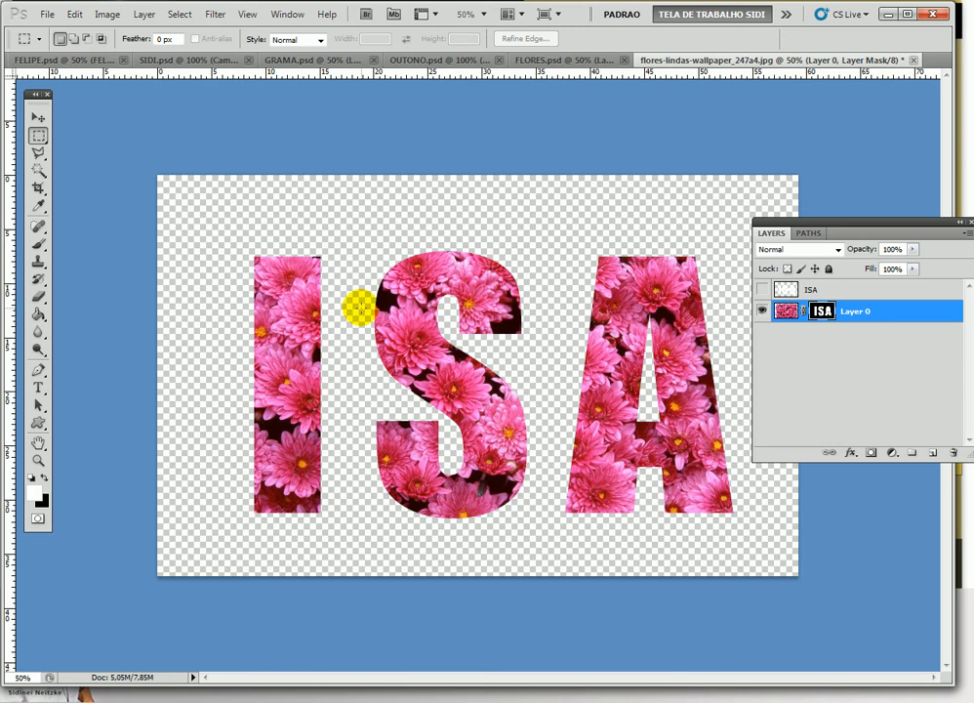
Examine the flower-filled ISA letters up close, especially the petals inside the letter A
scroll(411, 320, "up", 2)
scroll(411, 320, "down", 1)
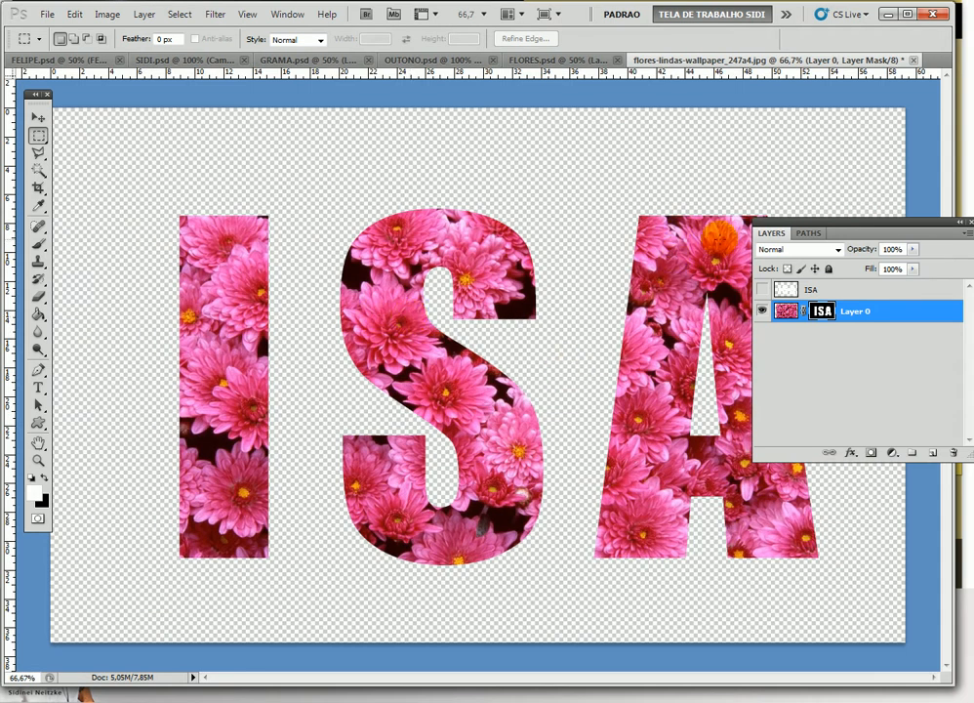
left_click_drag(803, 220, 837, 322)
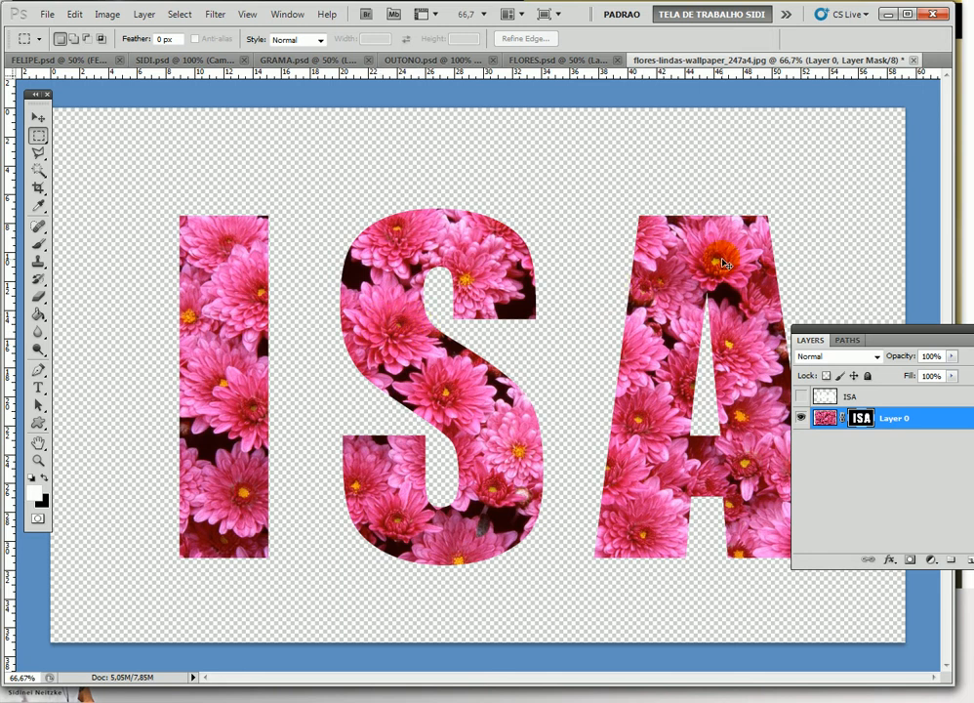
key("ctrl+plus")
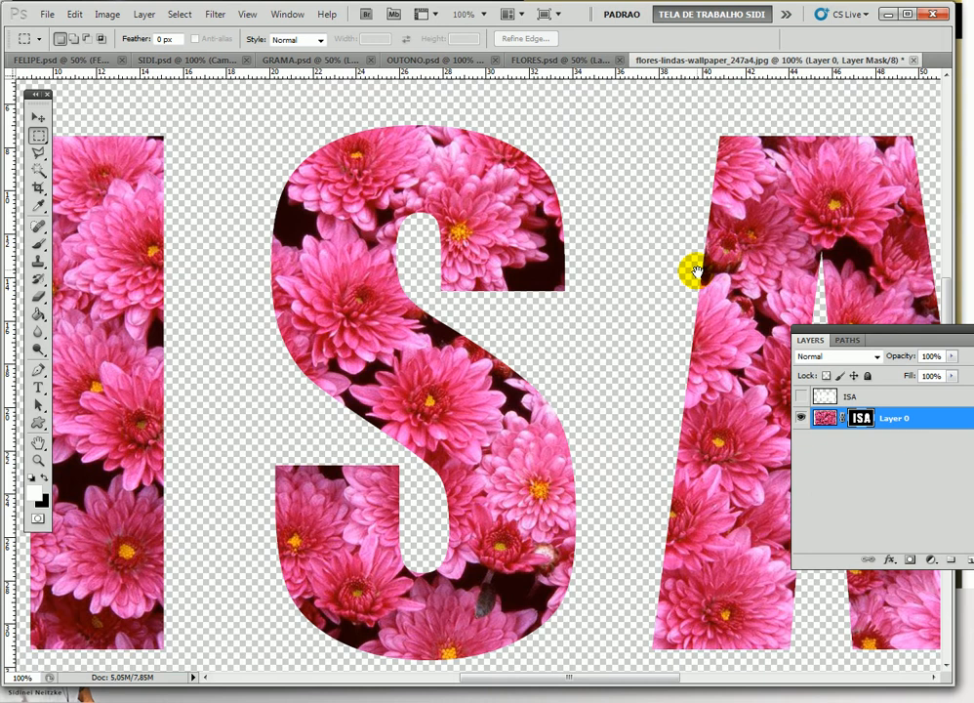
left_click_drag(694, 272, 496, 293)
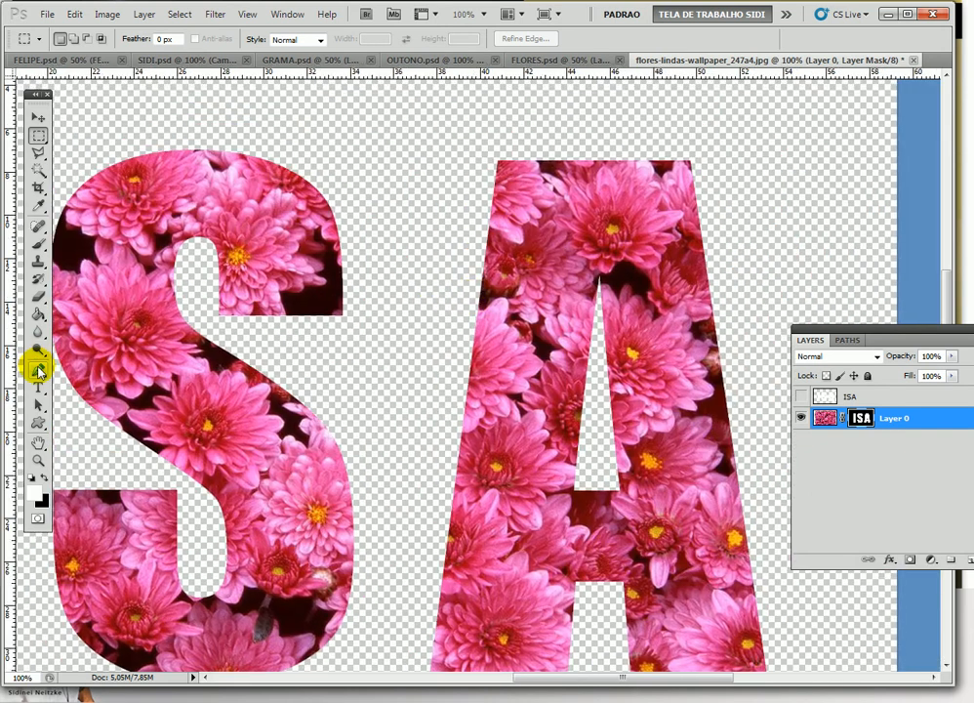
Ready the Pen tool in paths mode at the top of the letter A and target Layer 0's image instead of its mask
left_click(38, 370)
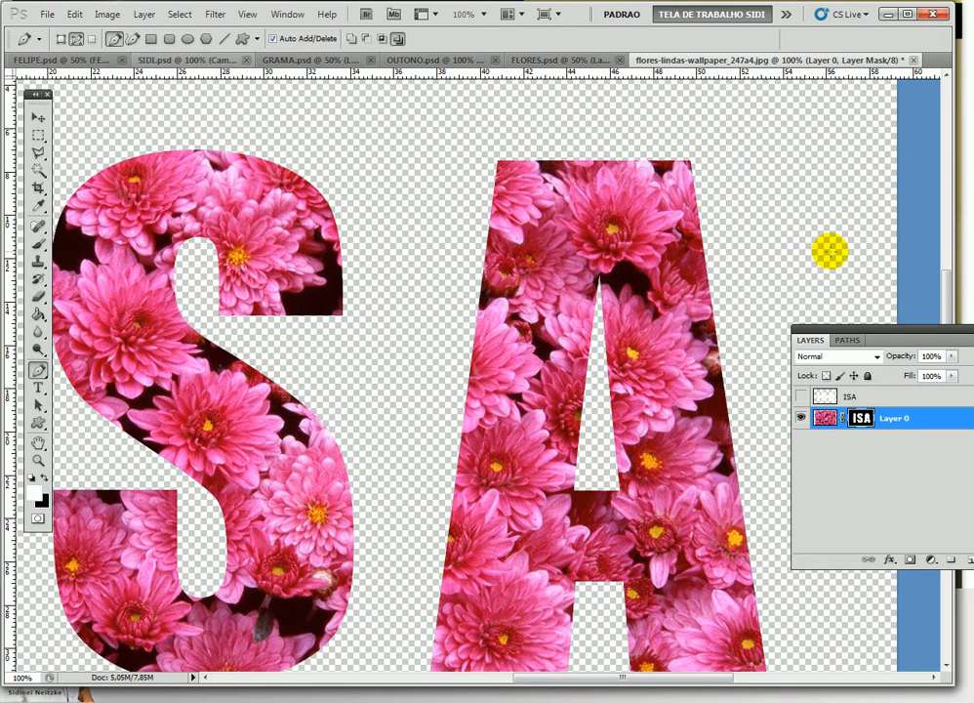
key("ctrl+plus")
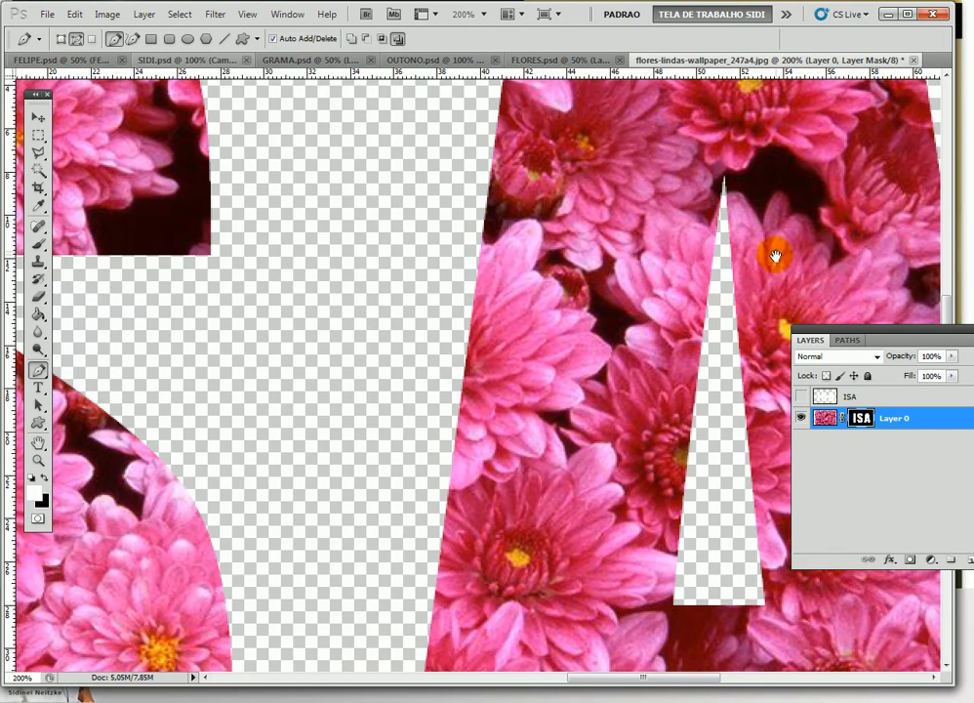
key("ctrl+plus")
left_click_drag(497, 474, 545, 486)
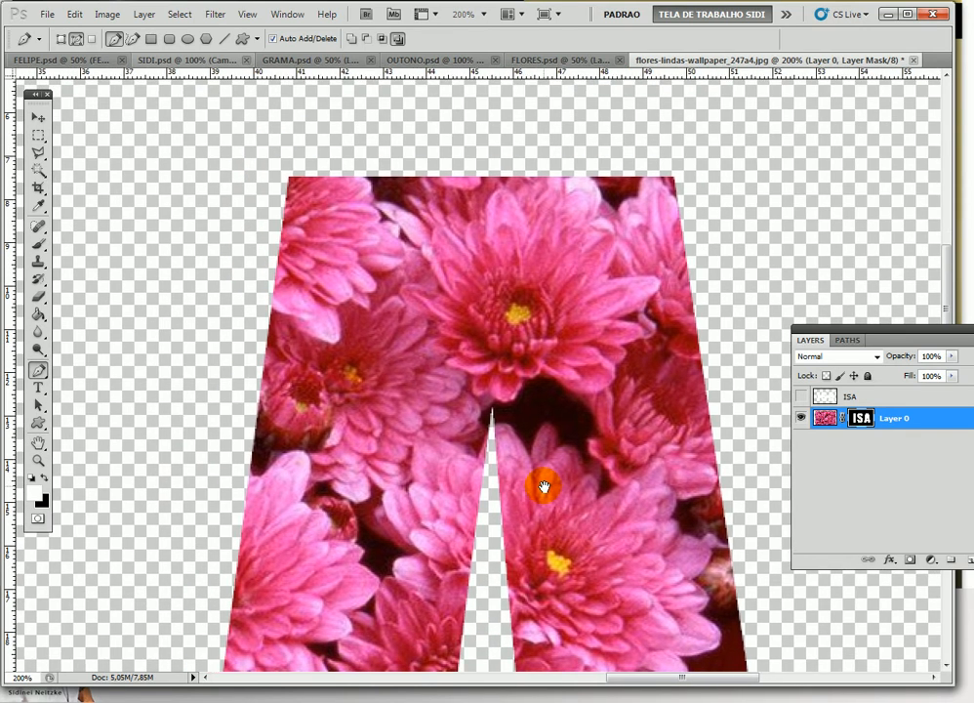
left_click(825, 420)
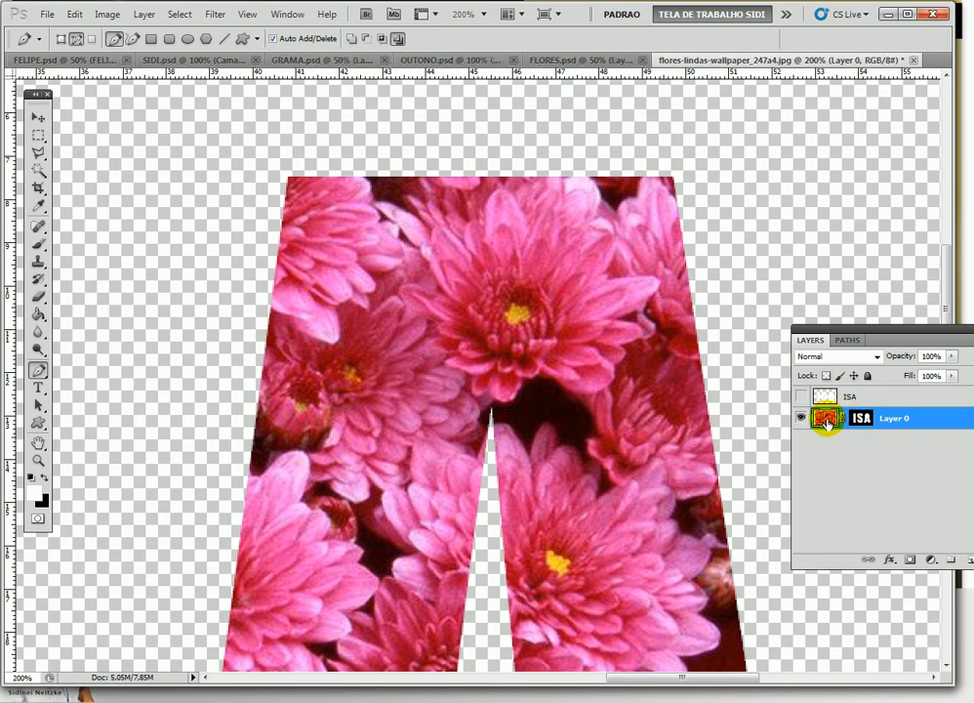
left_click(860, 420)
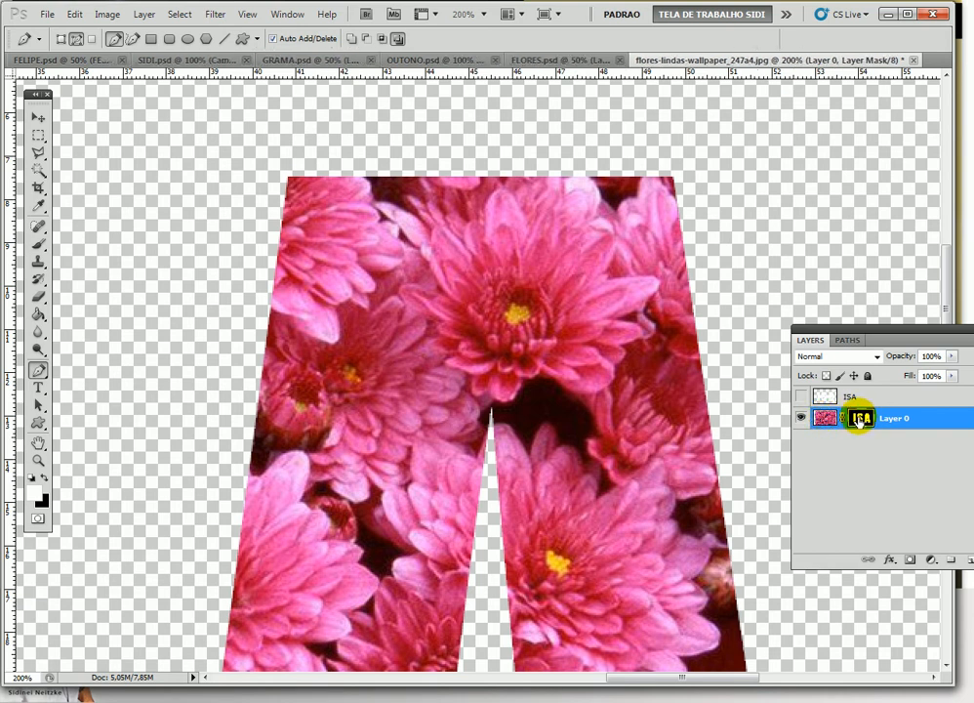
left_click(825, 420)
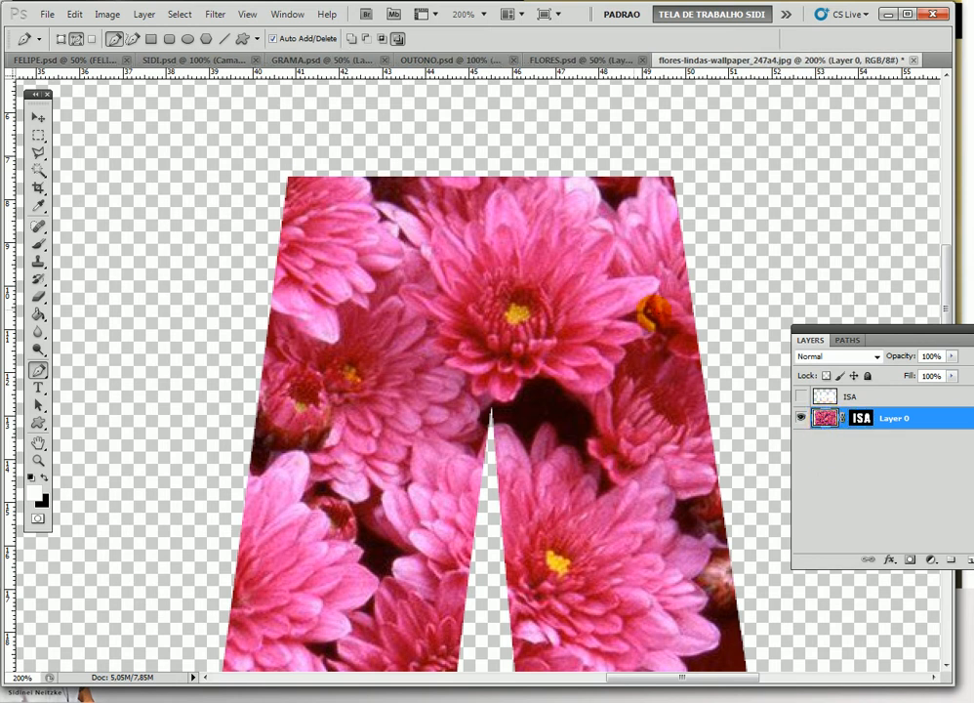
left_click(859, 418)
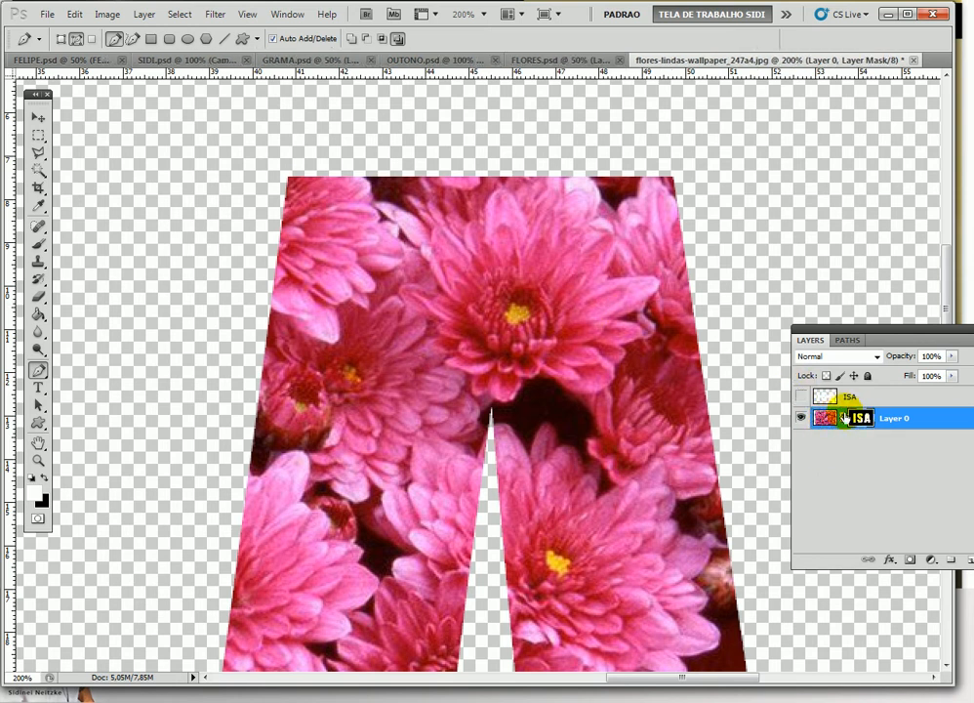
left_click(826, 419)
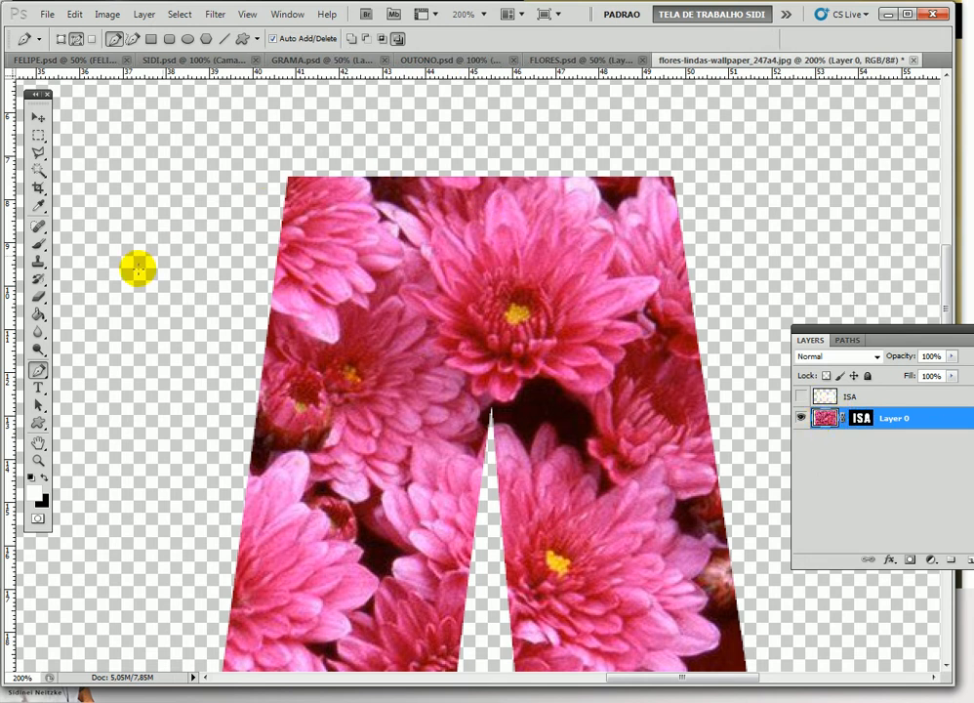
Start a Pen tool path around the large flower at the top of the A, following its upper and upper-right petals
left_click(480, 227)
left_click_drag(507, 227, 501, 190)
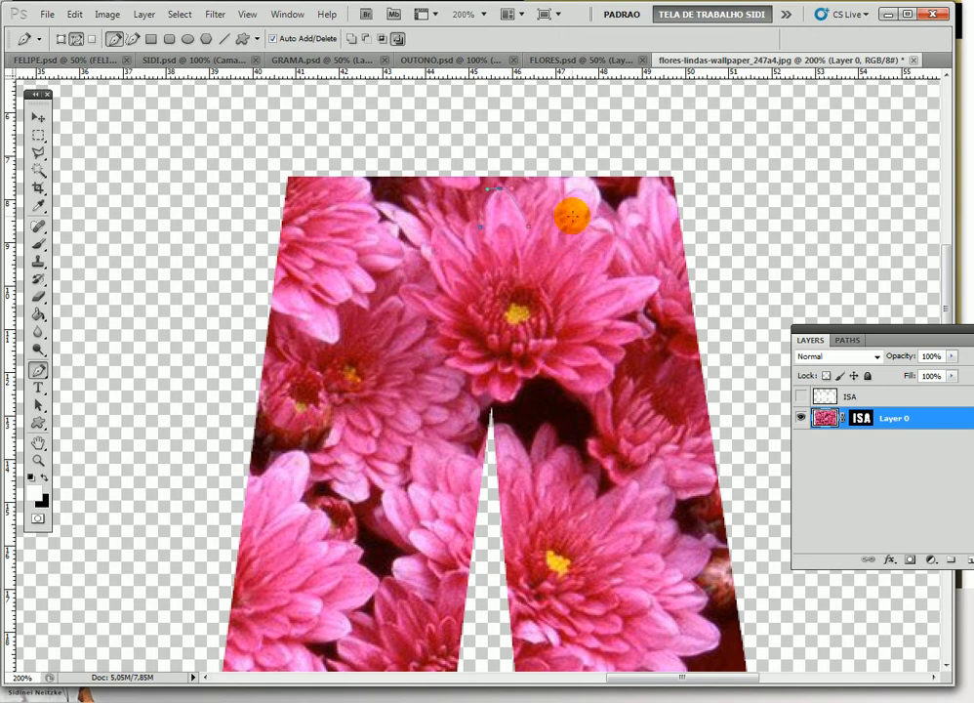
left_click(588, 226)
left_click_drag(556, 227, 578, 195)
left_click(564, 203)
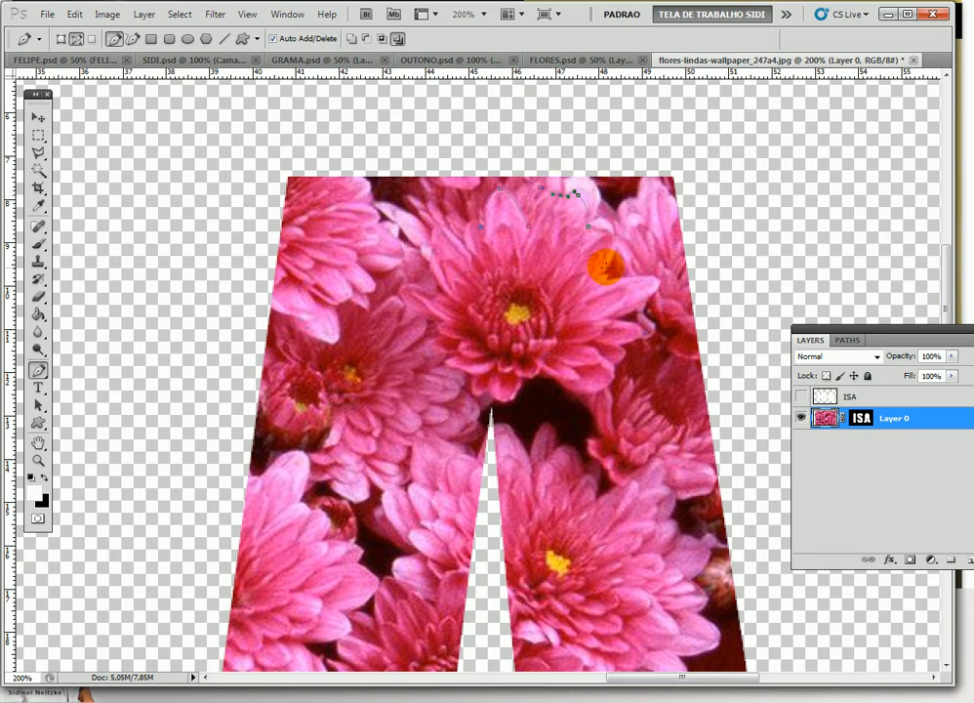
left_click(615, 238)
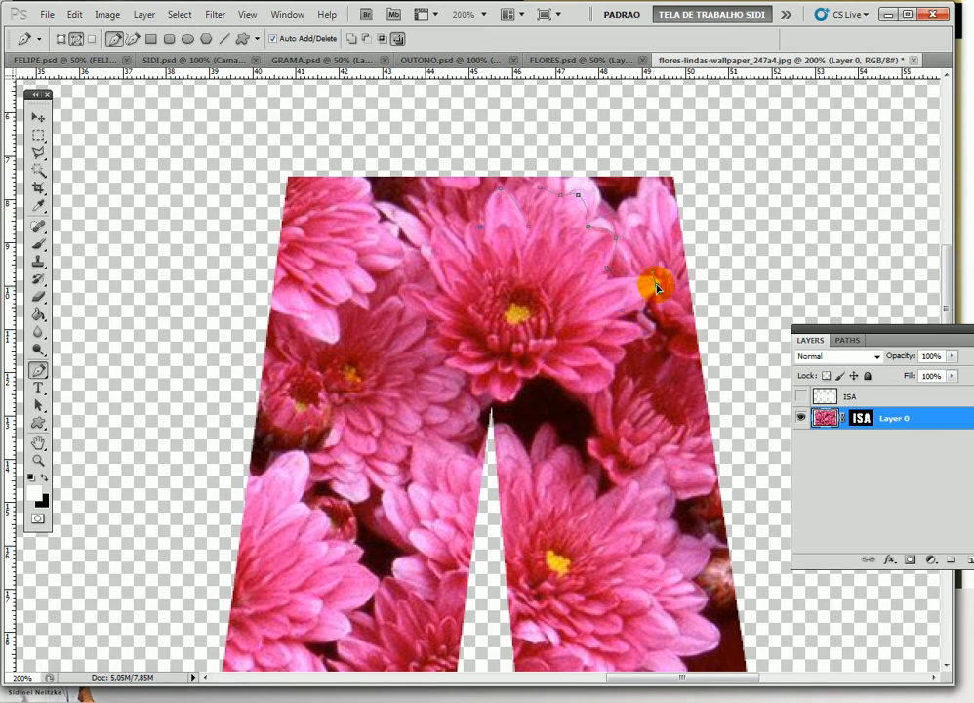
Continue the Pen path around the large flower's right-hand petals and on to its lower edge
left_click(628, 272)
left_click_drag(622, 276, 614, 283)
left_click(616, 315)
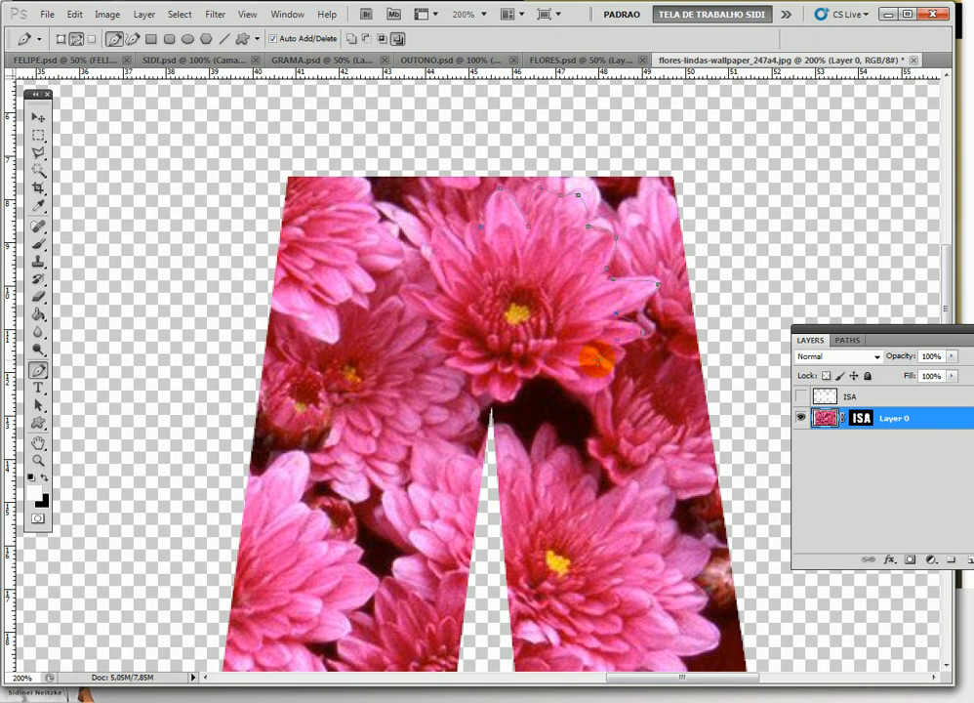
left_click_drag(607, 353, 621, 357)
left_click(559, 377)
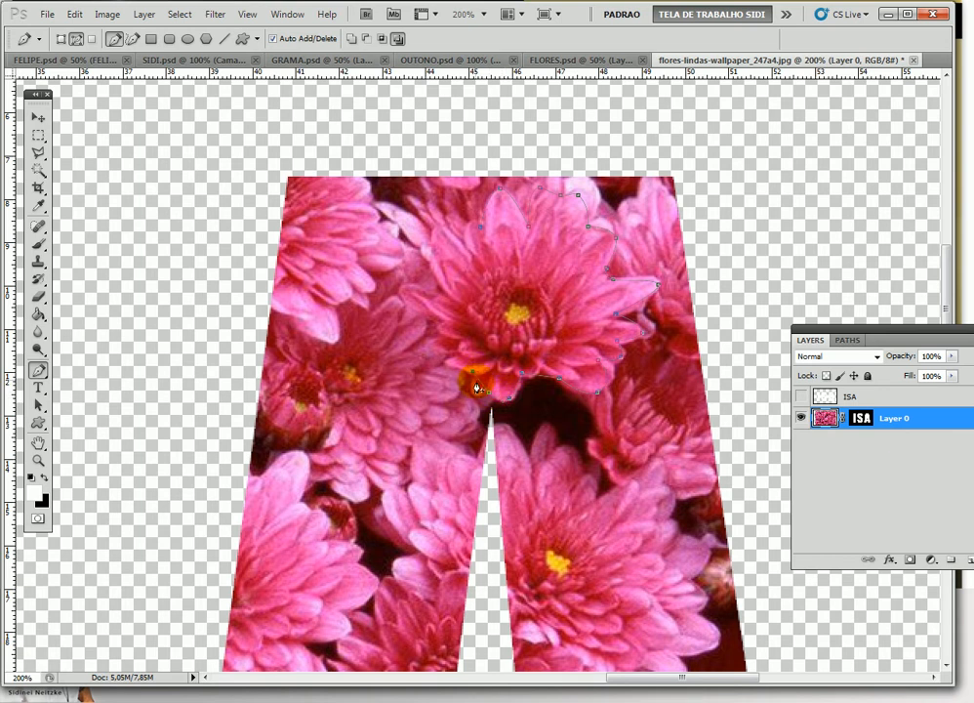
Trace the large flower's lower-left and left petals, close the path at its start point, and move the layer list fully into view
left_click_drag(469, 389, 464, 354)
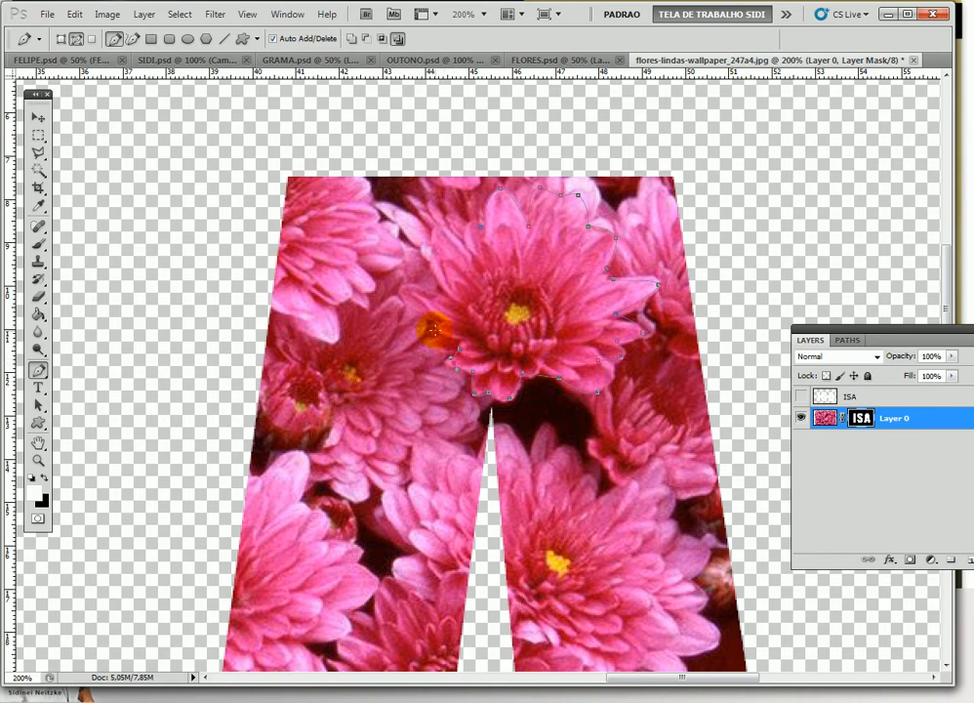
left_click_drag(445, 336, 430, 348)
left_click_drag(439, 290, 400, 293)
left_click(469, 244)
mouse_move(456, 269)
left_mouse_down()
mouse_move(424, 252)
mouse_move(444, 239)
mouse_move(440, 232)
mouse_move(476, 221)
mouse_move(480, 234)
mouse_move(465, 230)
mouse_move(488, 237)
mouse_move(476, 224)
mouse_move(480, 232)
left_mouse_up()
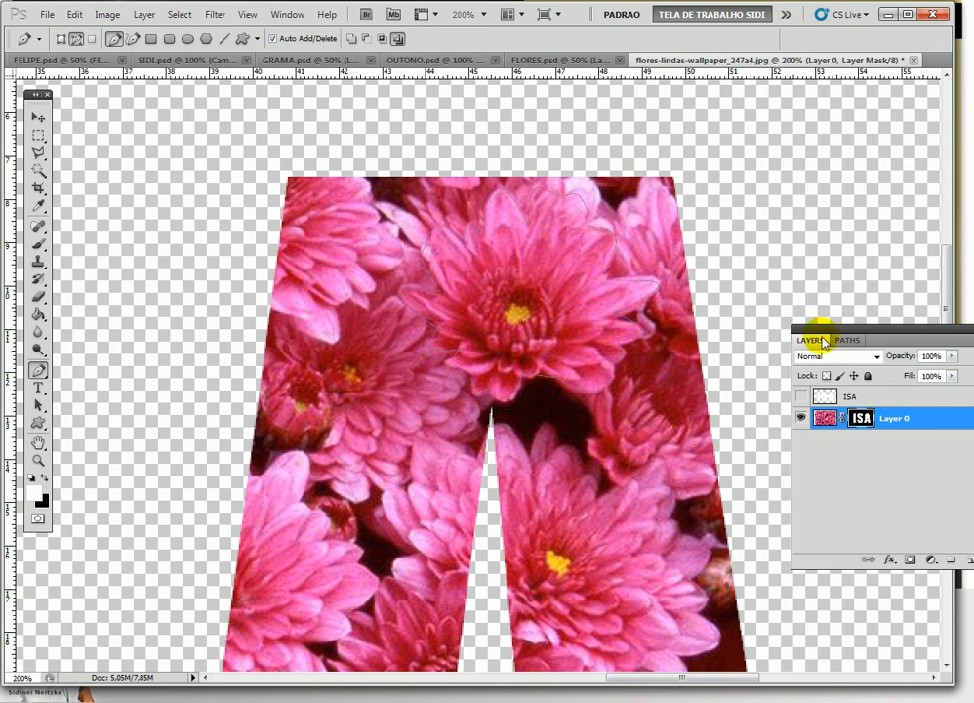
left_click_drag(877, 332, 812, 266)
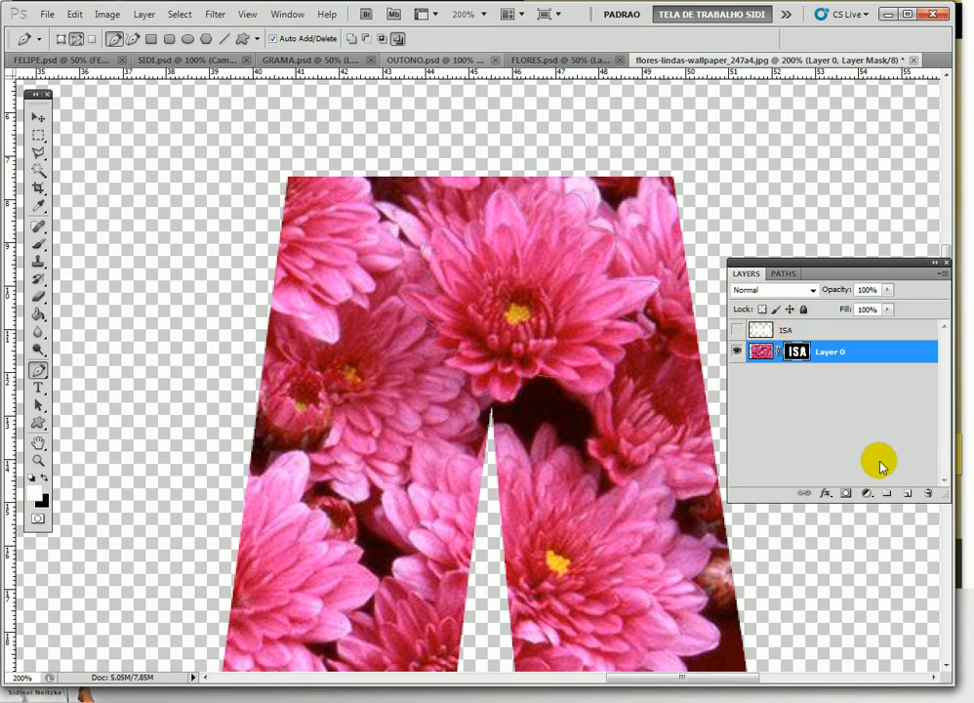
Add a new empty layer above Layer 0 and convert the traced flower's work path into a selection
left_click(909, 495)
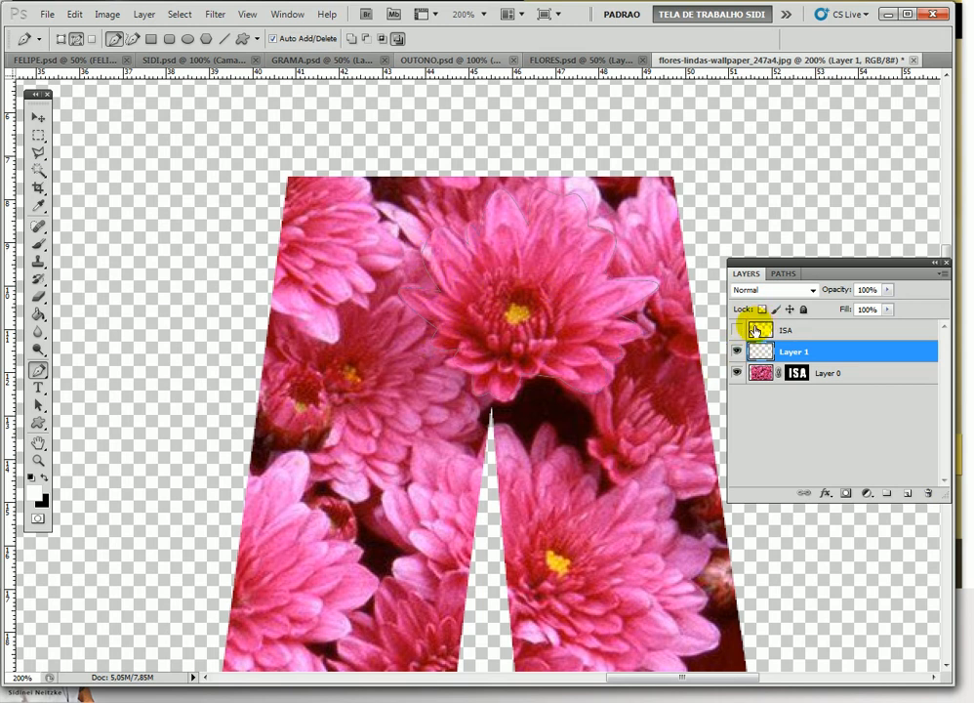
left_click(785, 277)
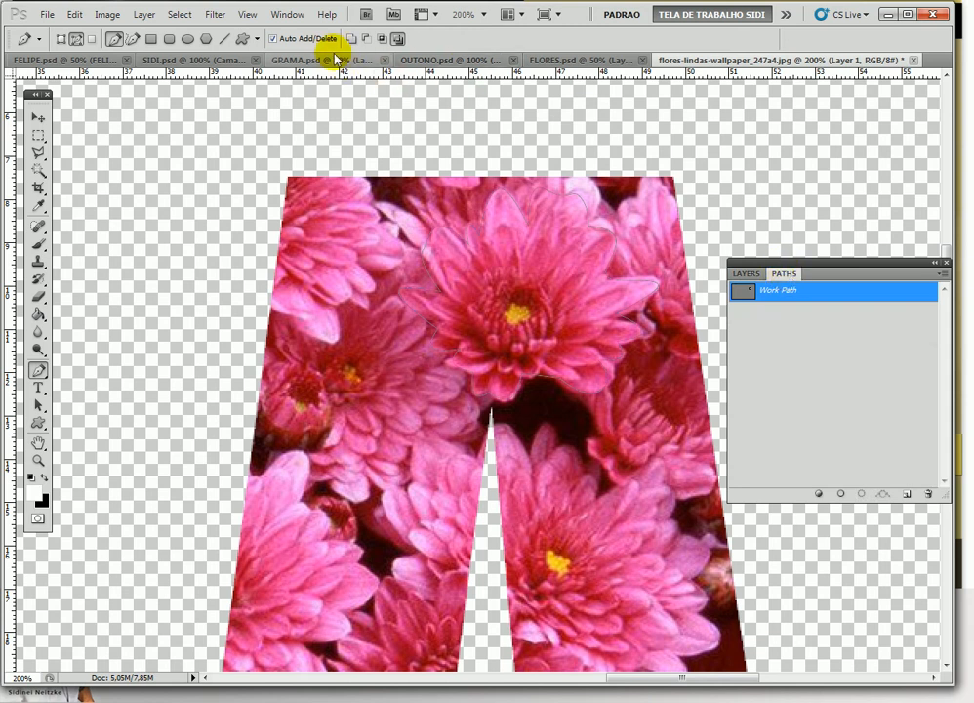
left_click(287, 16)
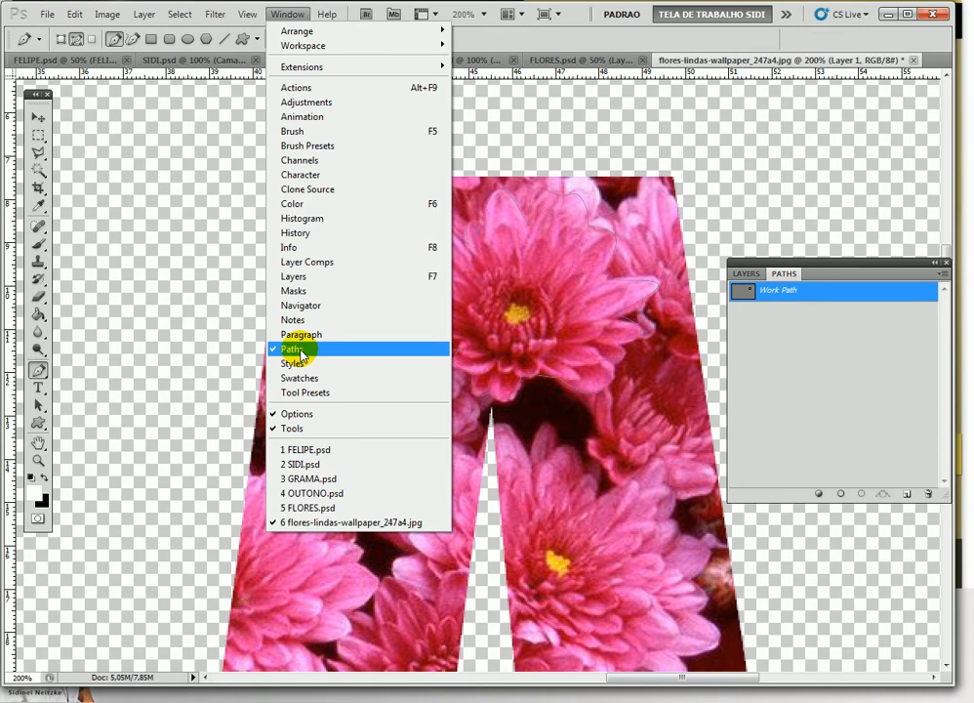
left_click(279, 12)
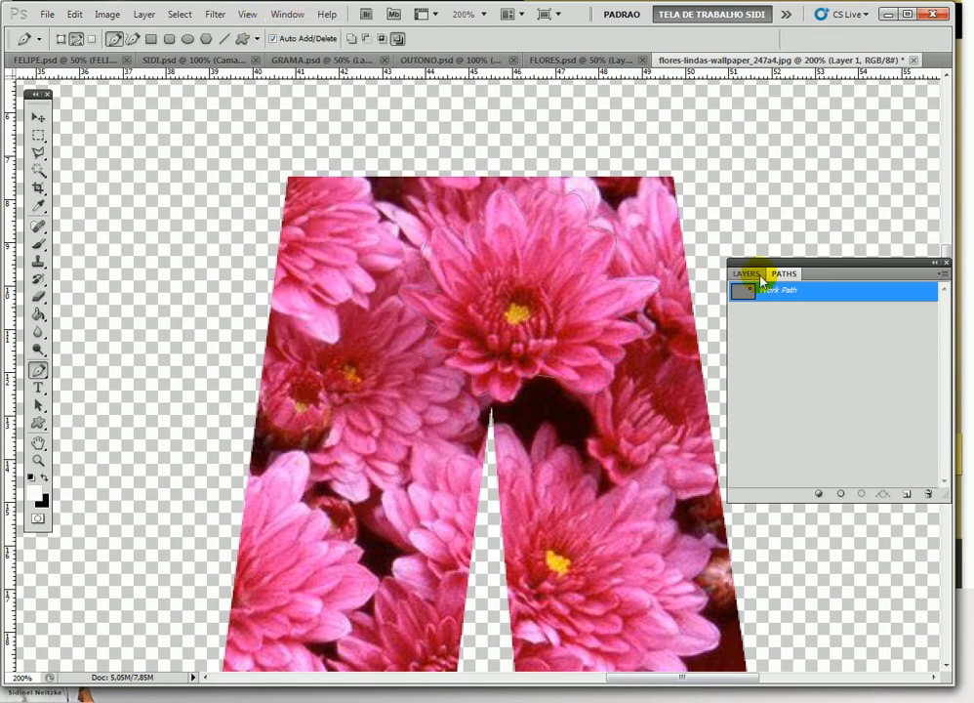
left_click(861, 495)
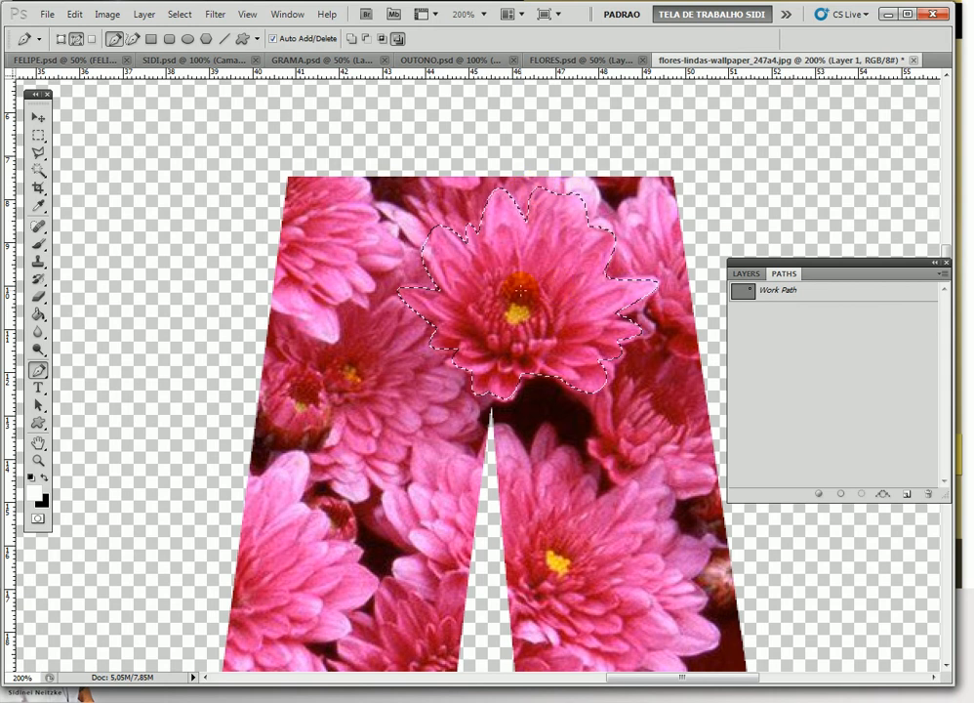
Fill the flower selection on Layer 1 with black using the Paint Bucket and the default foreground colour
left_click(746, 275)
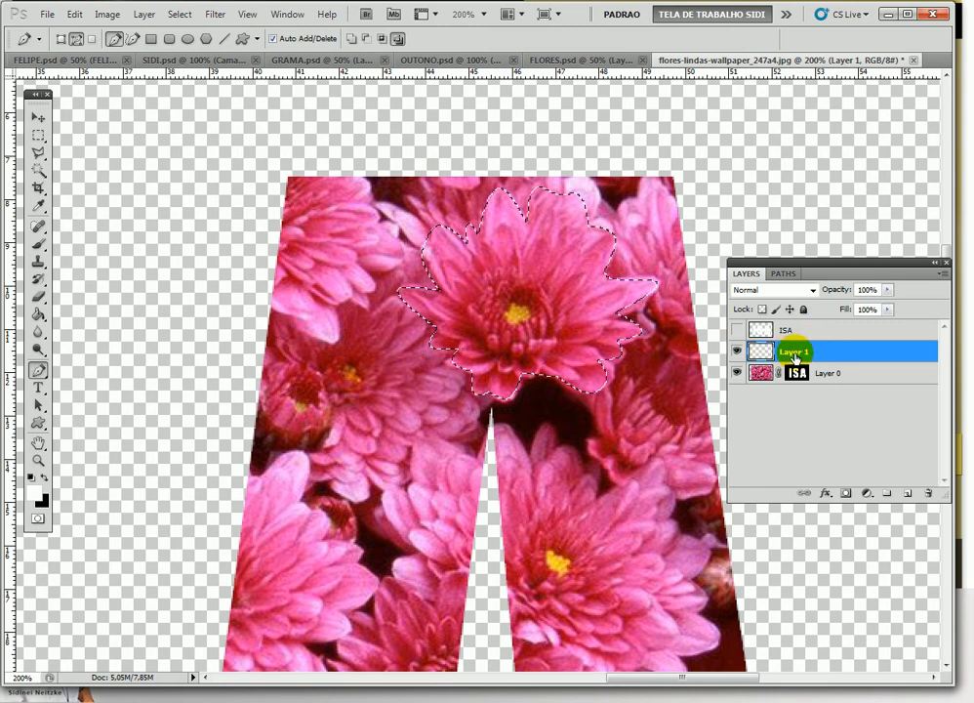
left_click(37, 314)
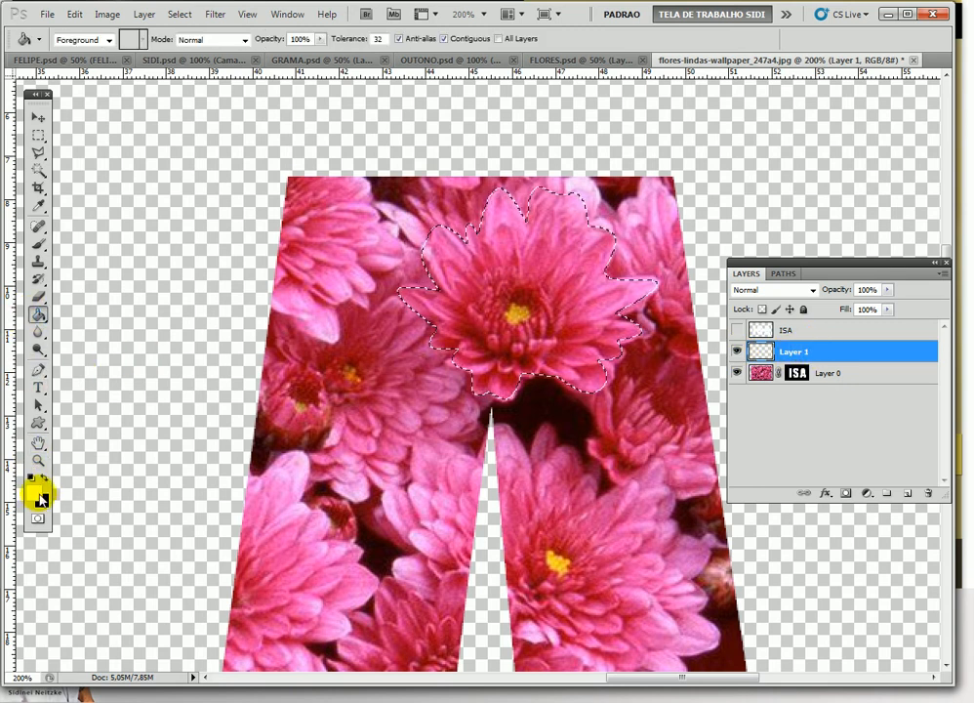
left_click(31, 476)
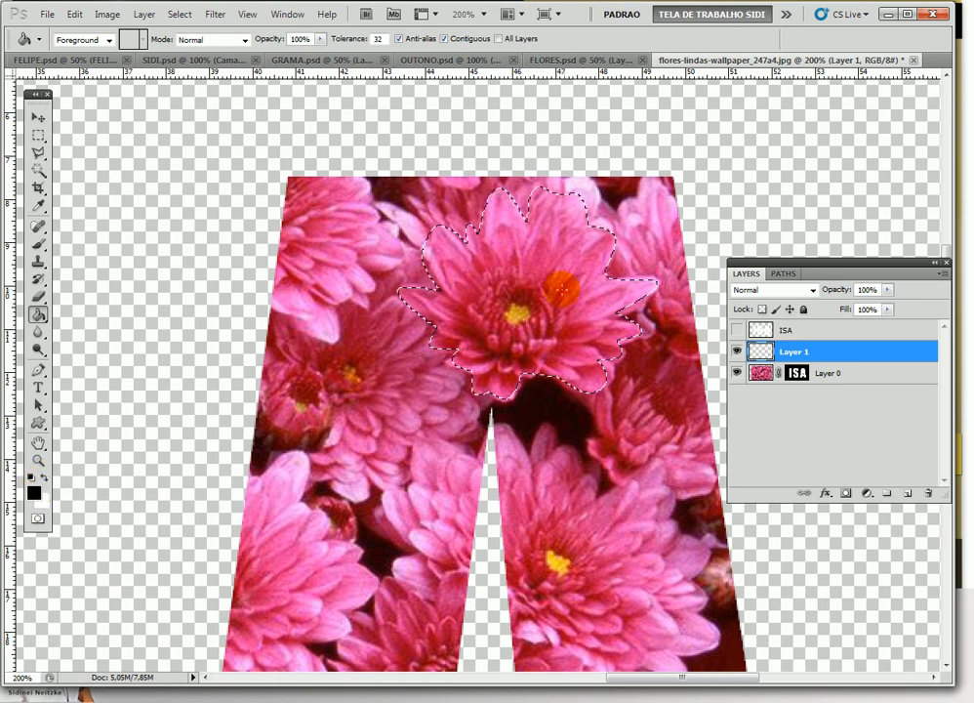
left_click(554, 285)
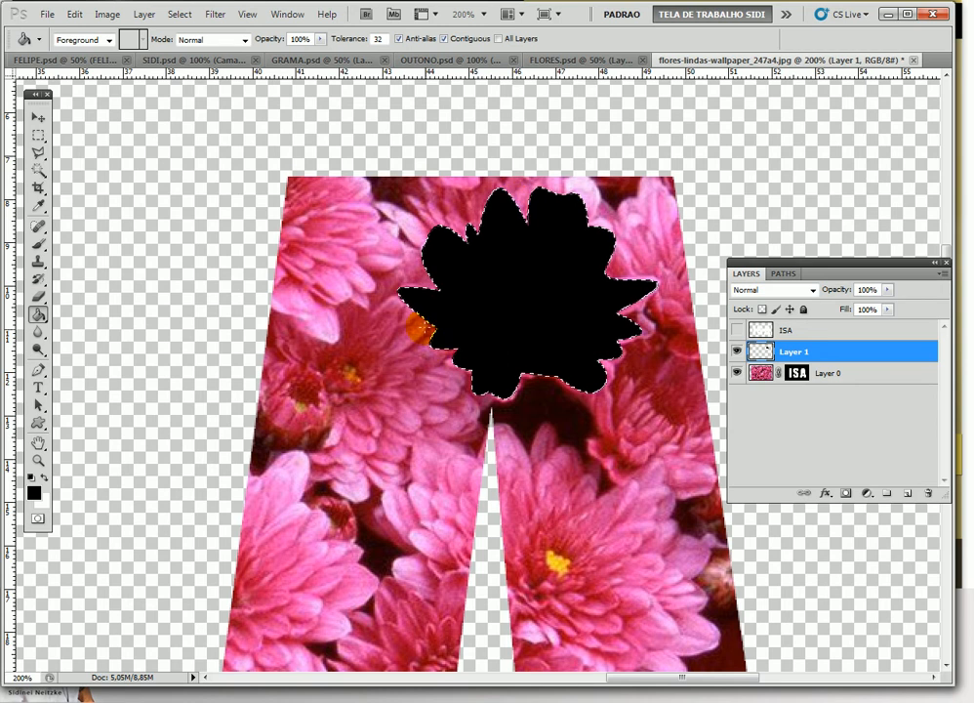
Define a brush preset from the selected black flower silhouette, naming it FLO
left_click(75, 15)
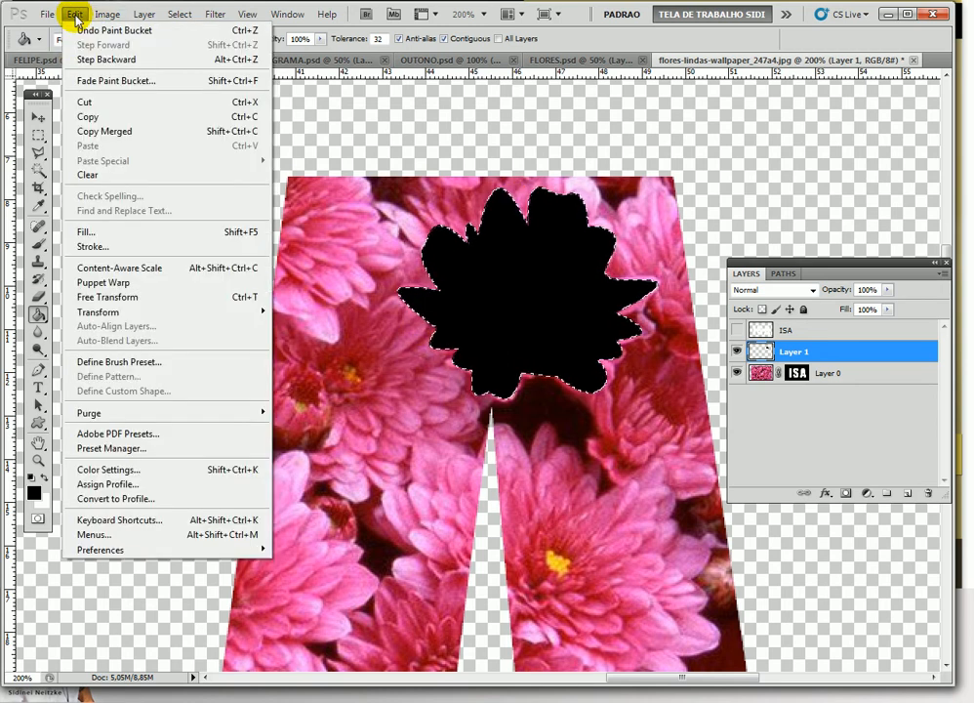
left_click(166, 363)
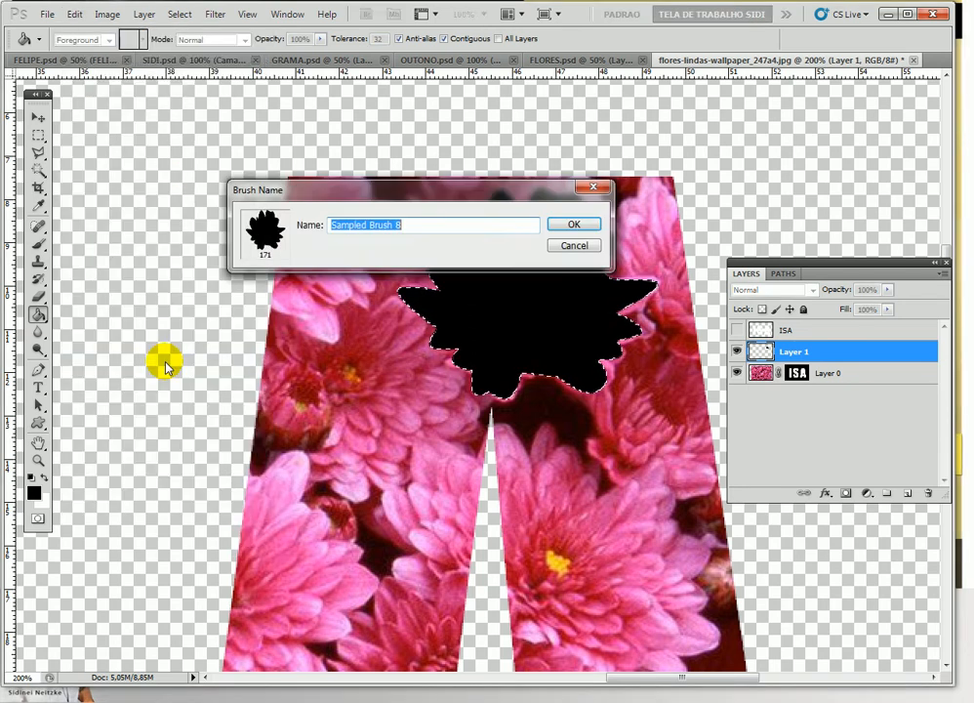
left_click_drag(441, 195, 532, 308)
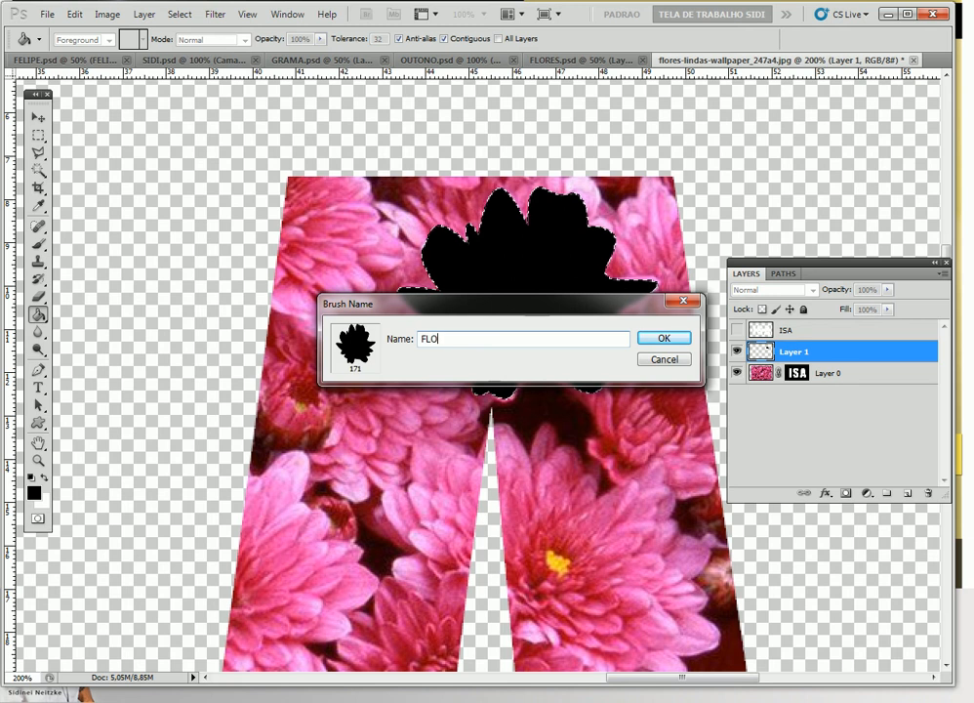
left_click(658, 338)
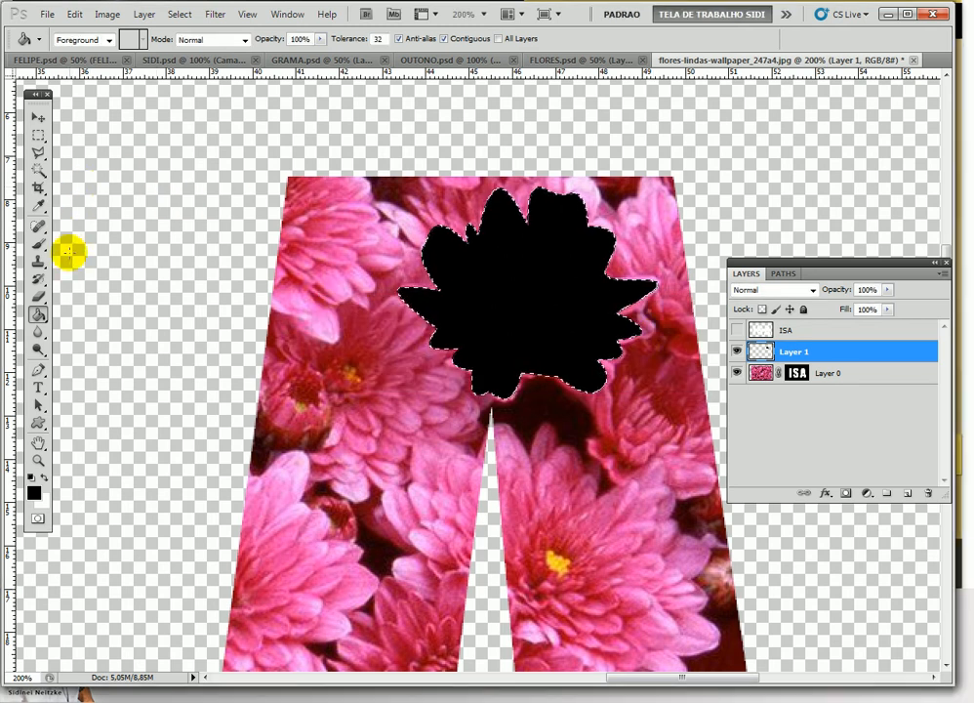
Choose the new 171 px flower tip for the Brush tool and deselect the flower outline
left_click(39, 249)
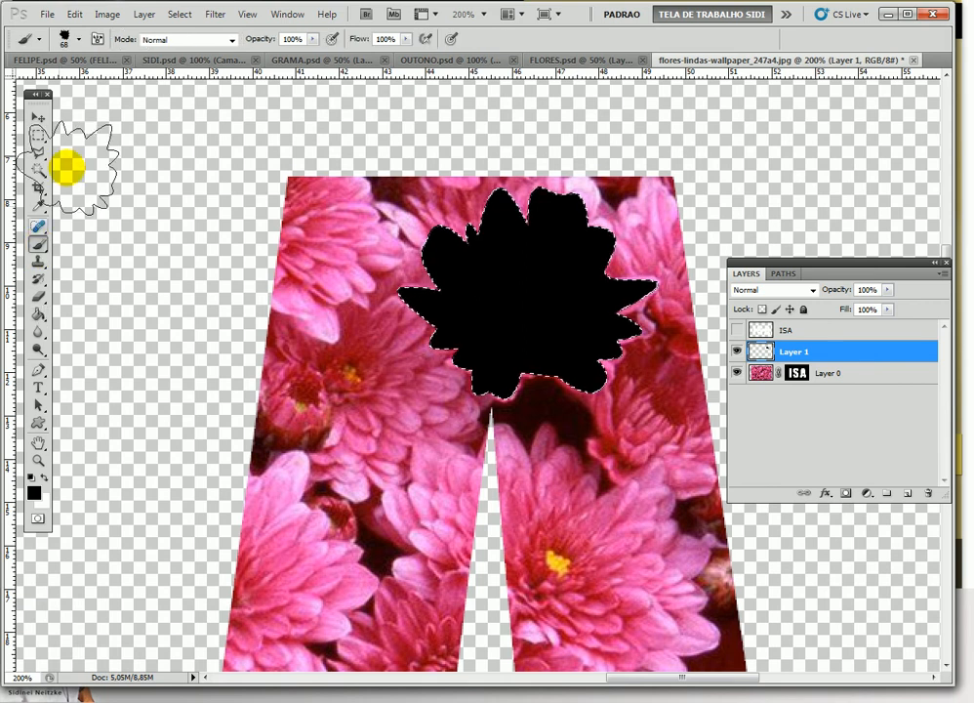
left_click(78, 40)
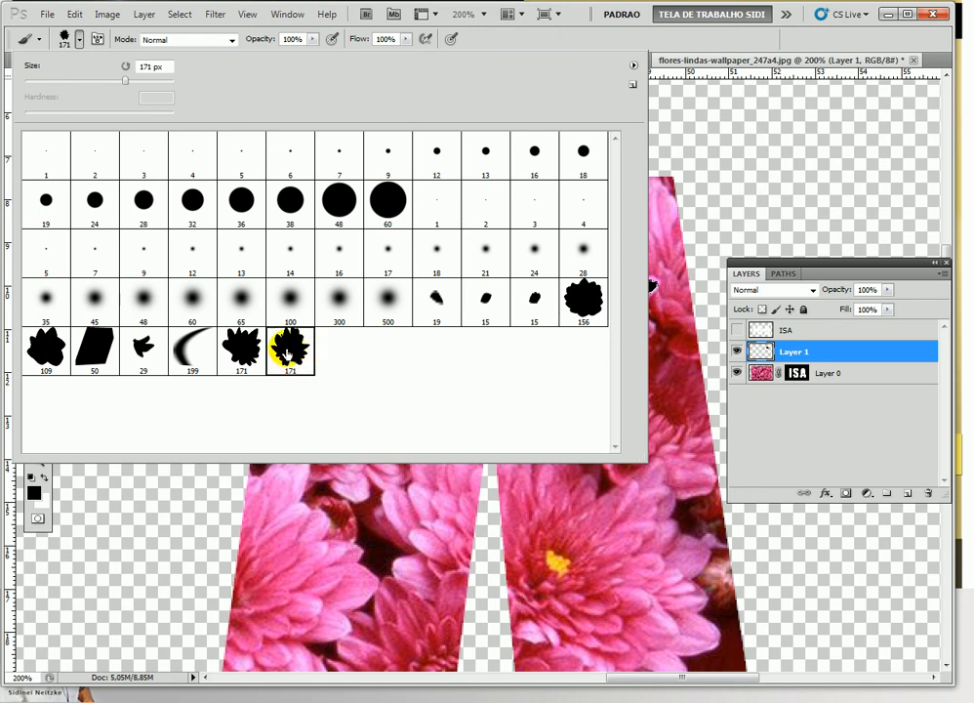
left_click(612, 43)
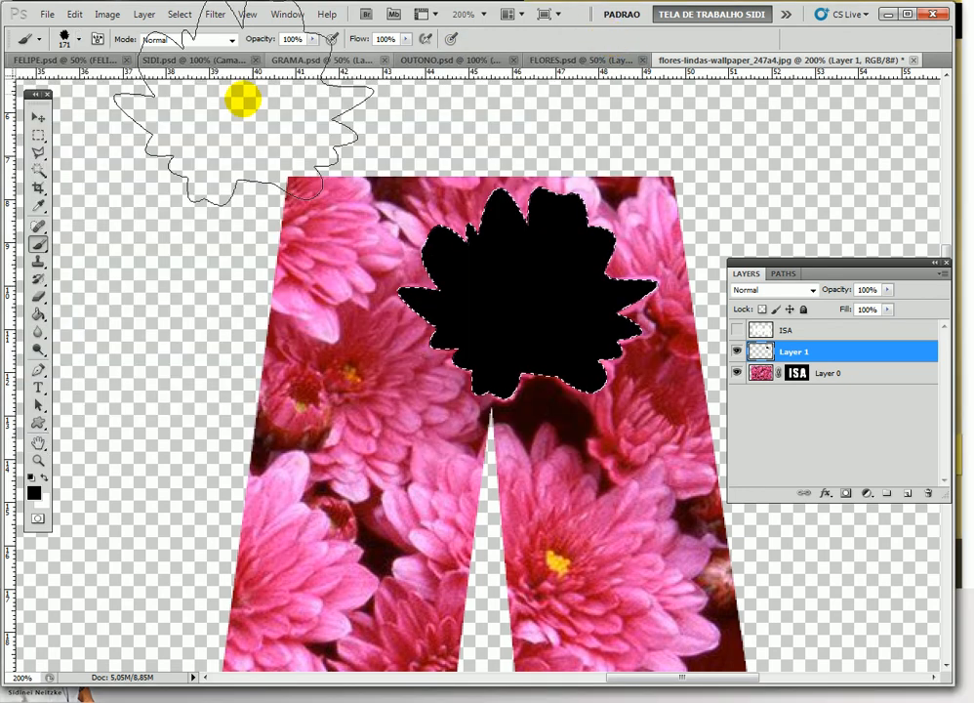
key("ctrl+d")
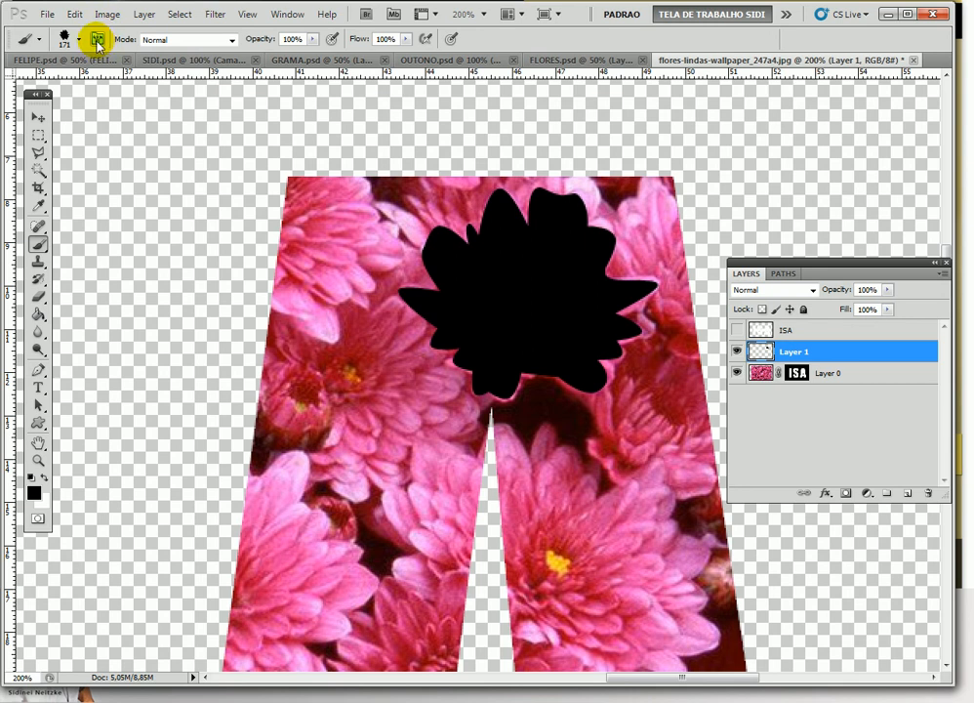
Set the flower brush's spacing to 106% in the brush settings and enable Shape Dynamics
left_click(286, 14)
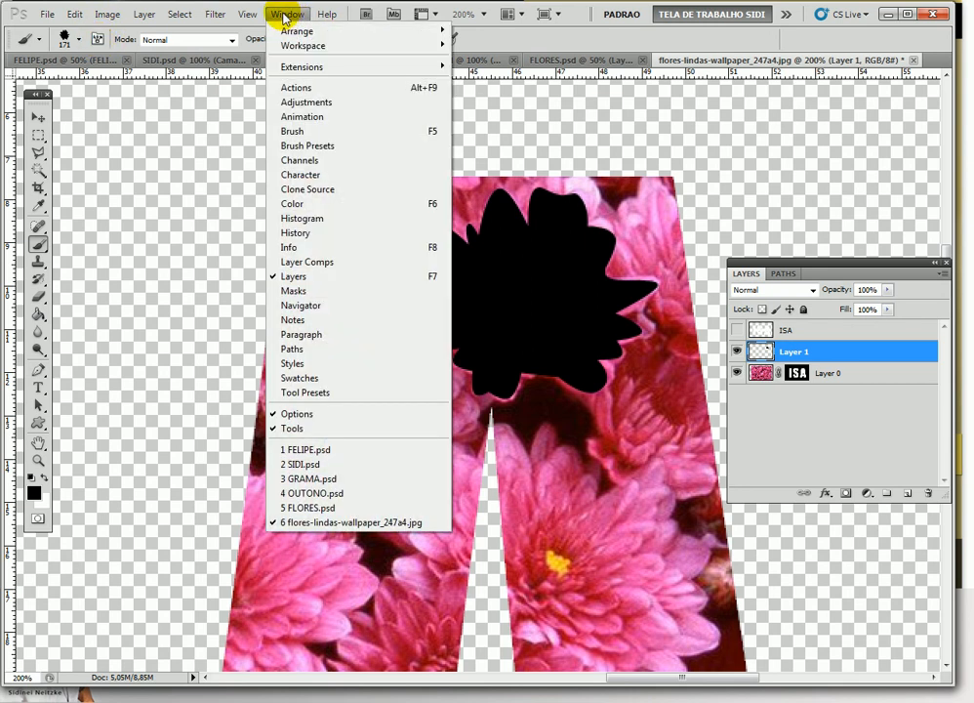
left_click(425, 137)
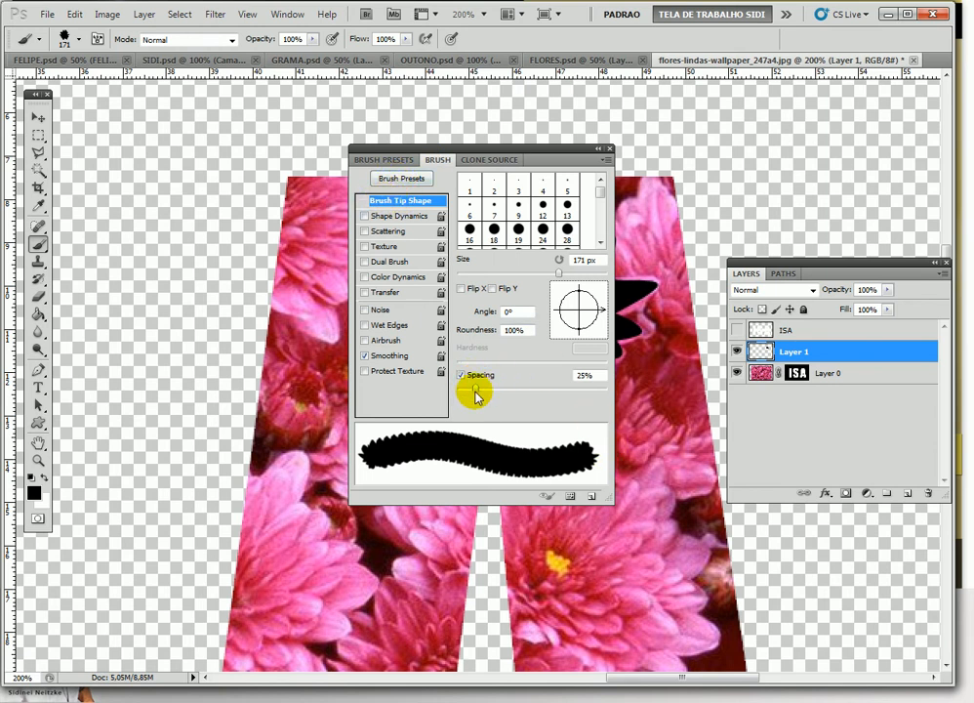
left_click_drag(477, 391, 534, 389)
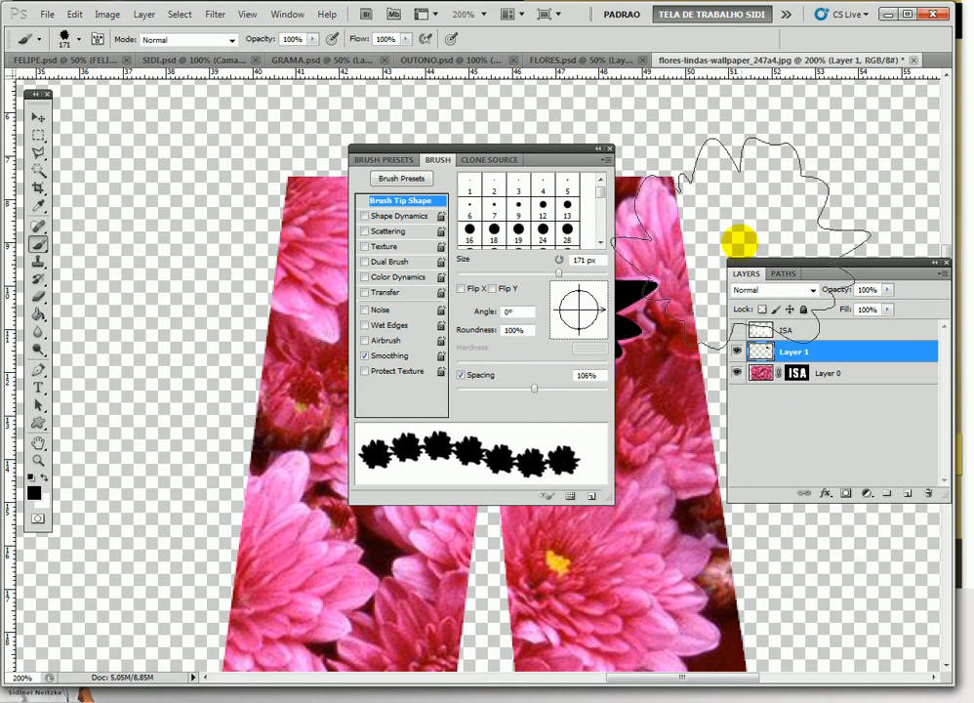
left_click(386, 216)
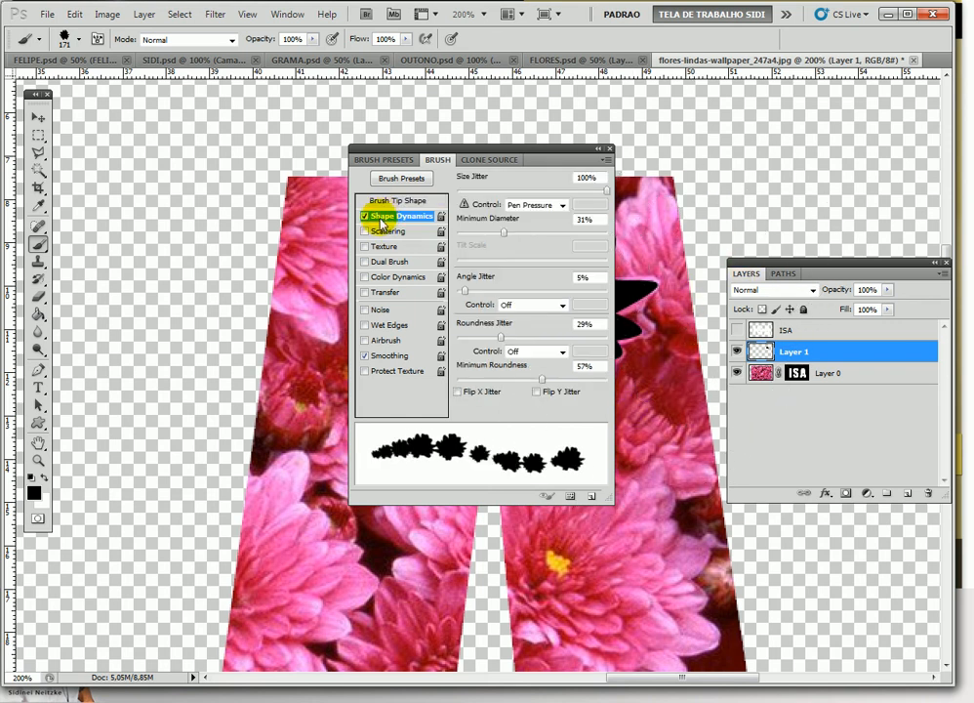
Switch the size jitter control to Off and back to Pen Pressure to compare the brush stroke previews
left_click(532, 207)
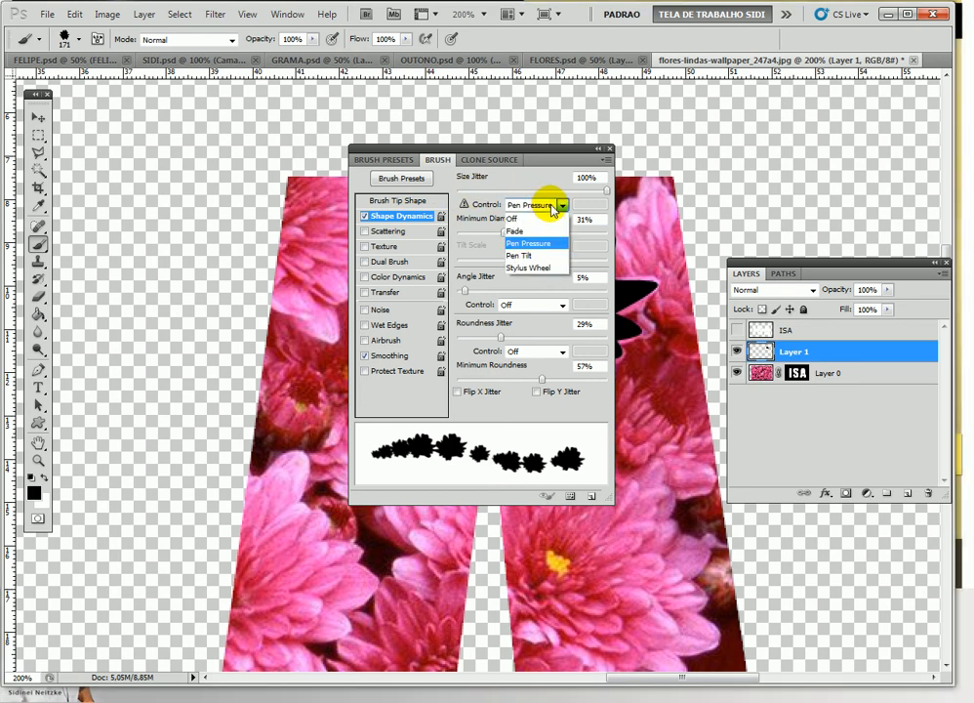
left_click(531, 219)
left_click(538, 209)
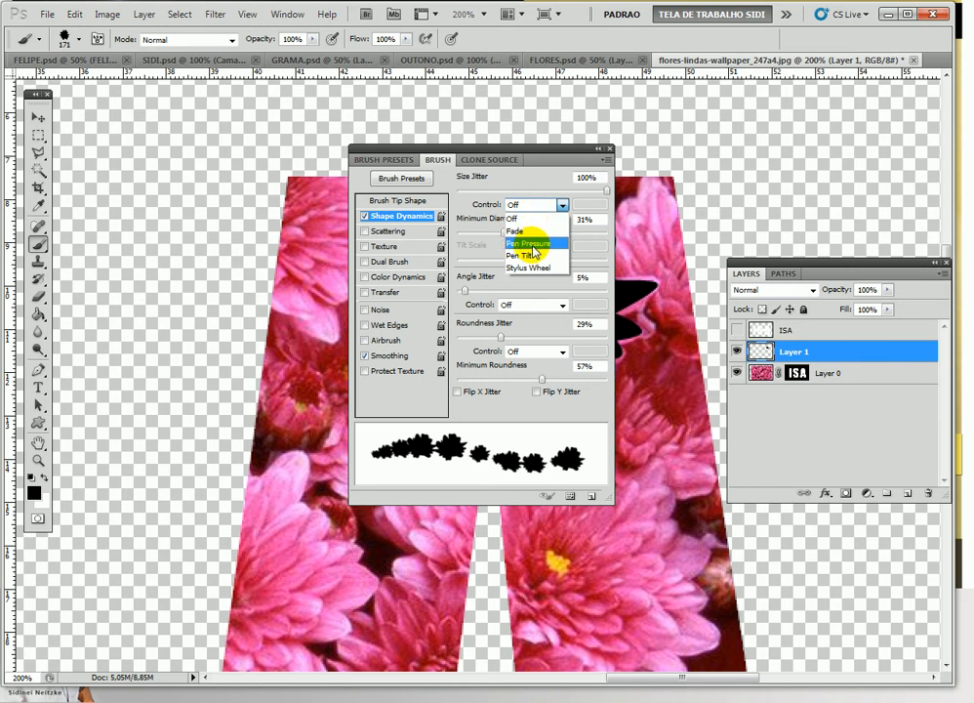
left_click(535, 244)
left_click(533, 207)
left_click(535, 244)
left_click(533, 207)
left_click(530, 208)
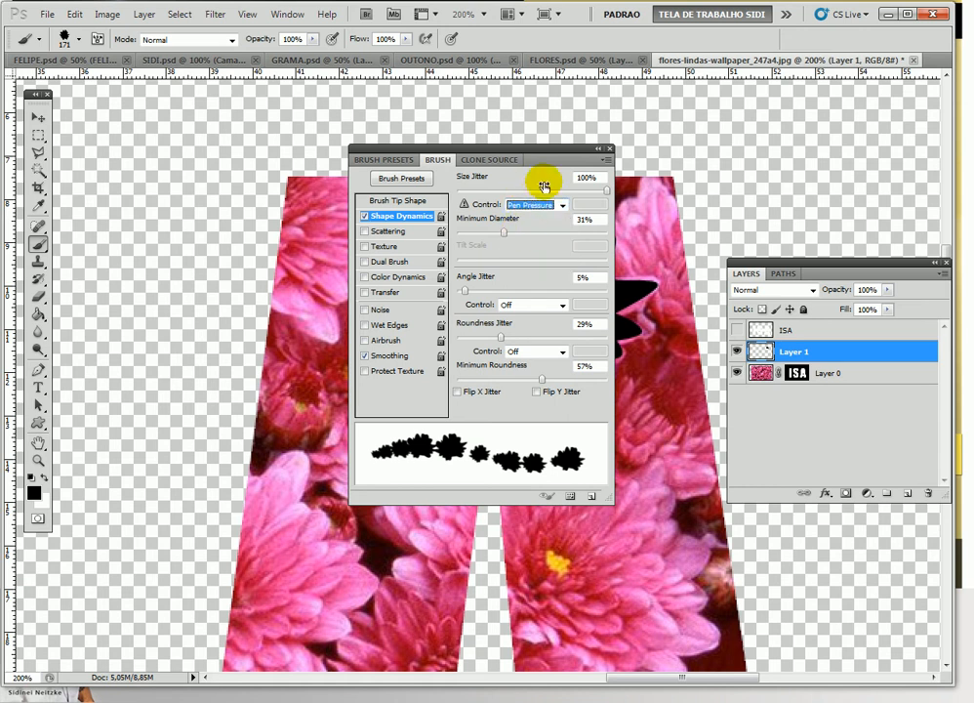
Set the flower brush's size jitter to 100%, angle jitter to 35%, roundness jitter to 21% and minimum roundness to 67%
mouse_move(592, 188)
left_mouse_down()
mouse_move(475, 201)
mouse_move(441, 192)
mouse_move(555, 191)
mouse_move(583, 179)
mouse_move(612, 199)
mouse_move(559, 189)
mouse_move(582, 174)
mouse_move(592, 192)
mouse_move(582, 195)
mouse_move(583, 179)
mouse_move(611, 184)
left_mouse_up()
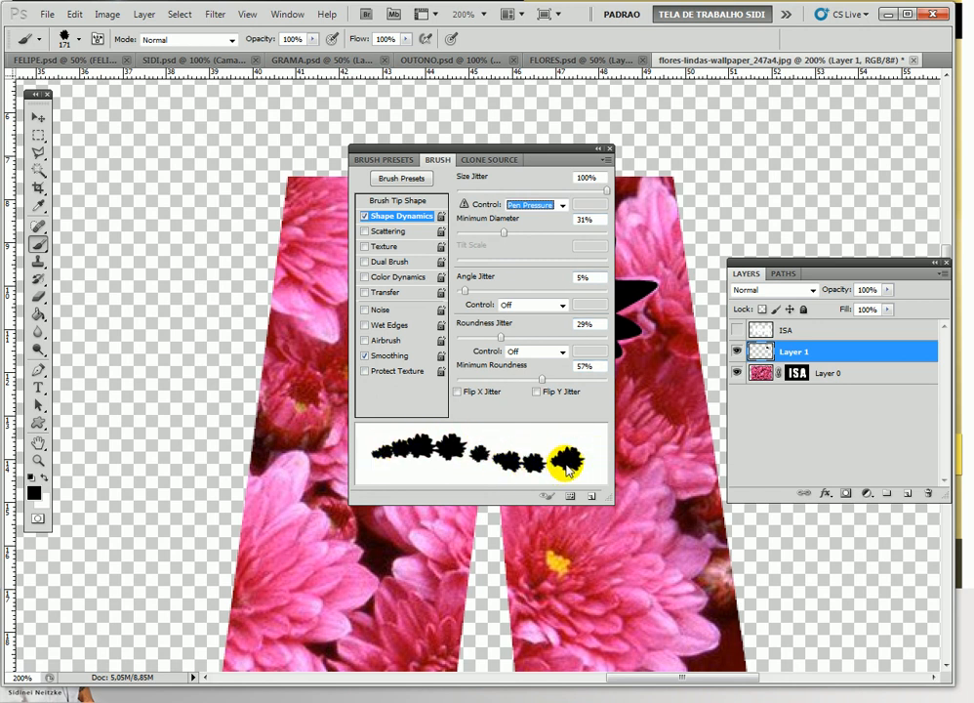
mouse_move(466, 295)
left_mouse_down()
mouse_move(526, 293)
mouse_move(409, 300)
mouse_move(518, 296)
left_mouse_up()
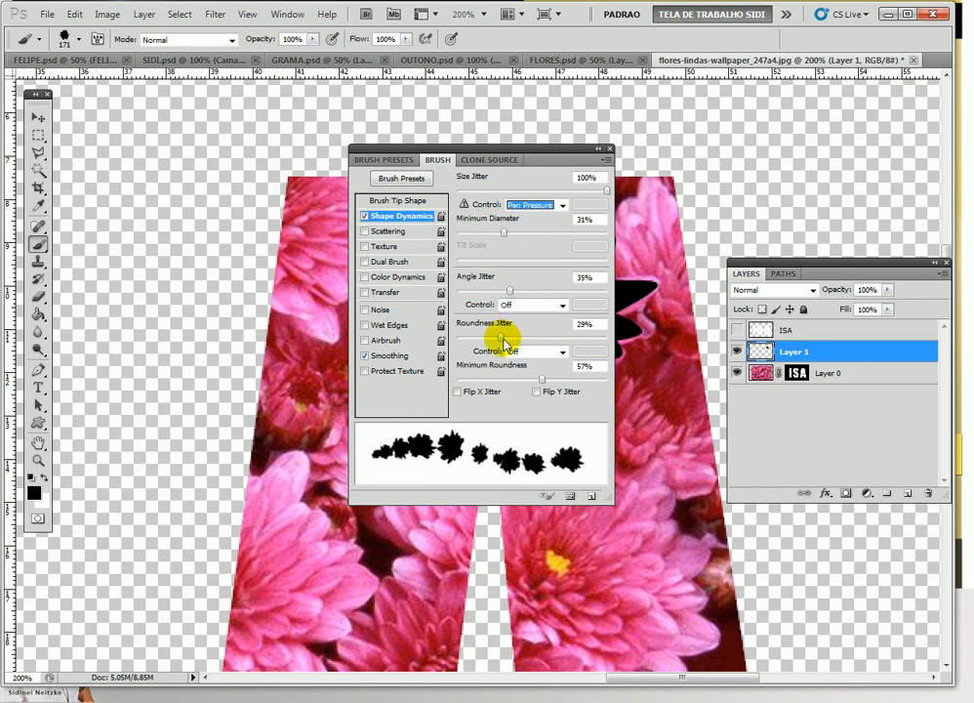
left_click_drag(510, 338, 488, 338)
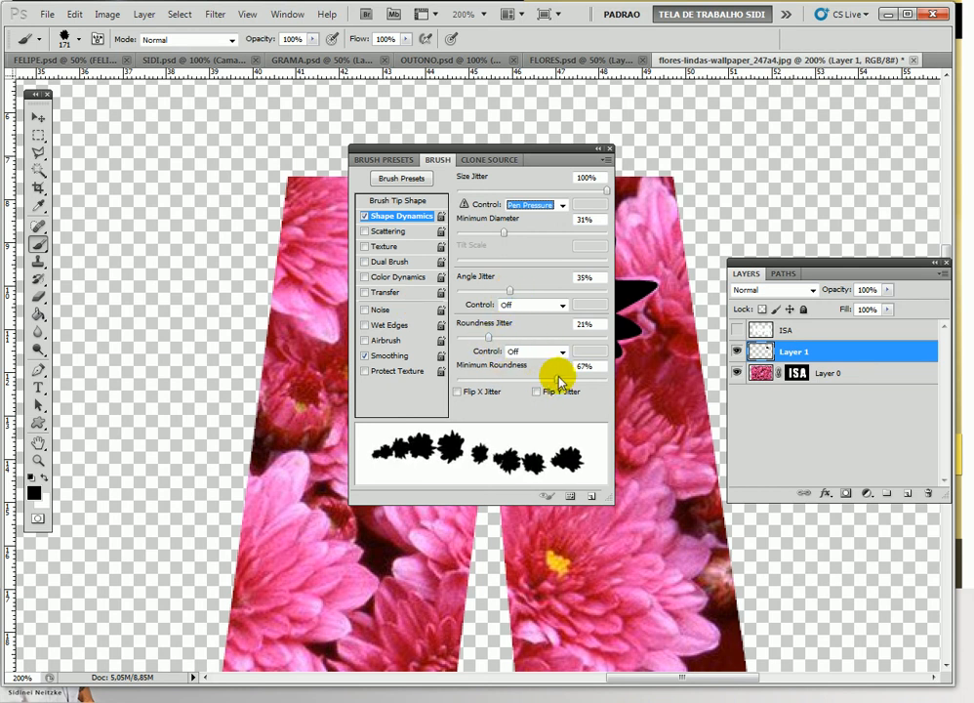
Enable Scattering for the flower brush with 173% scatter on both axes, a count of 2 and 68% count jitter
left_click(393, 233)
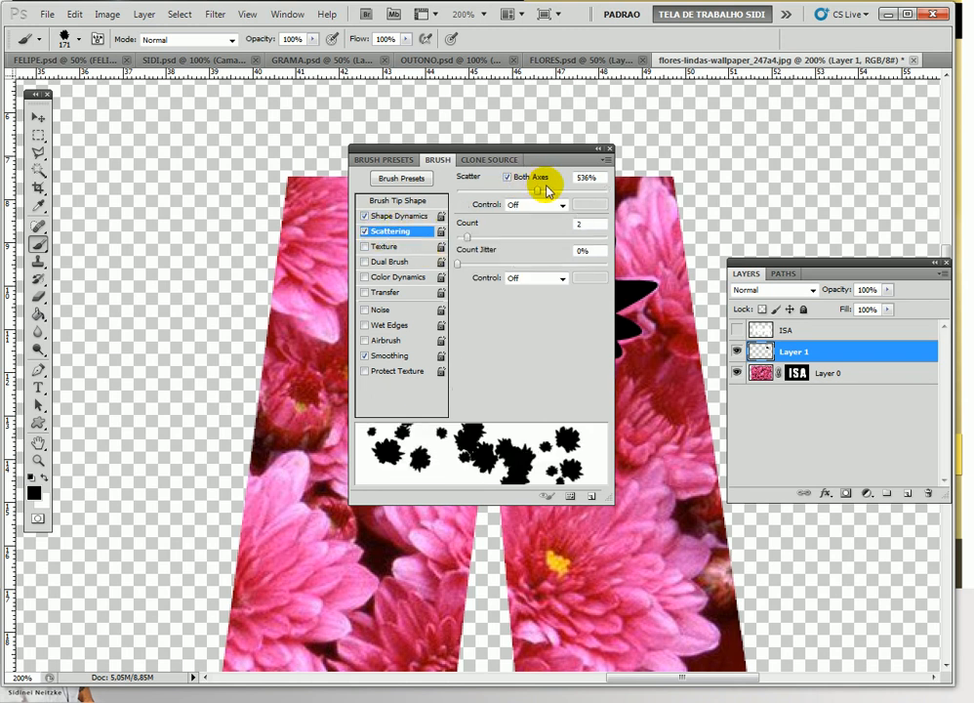
mouse_move(551, 193)
left_mouse_down()
mouse_move(626, 191)
mouse_move(421, 201)
mouse_move(522, 210)
mouse_move(485, 218)
mouse_move(485, 234)
mouse_move(567, 230)
mouse_move(400, 218)
mouse_move(419, 244)
mouse_move(537, 239)
mouse_move(440, 244)
left_mouse_up()
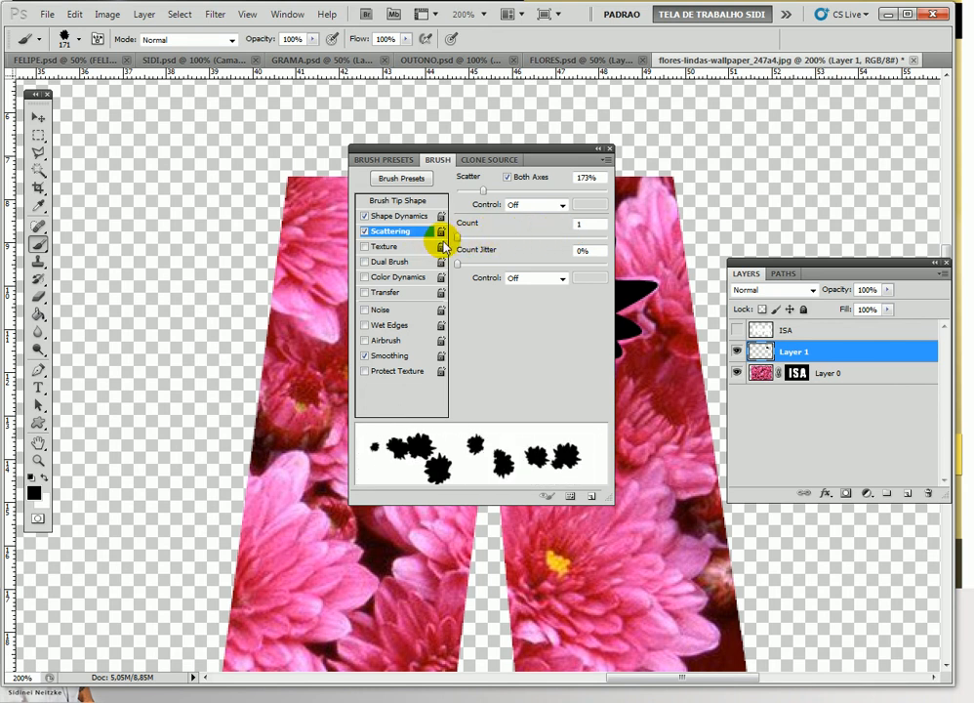
left_click(591, 224)
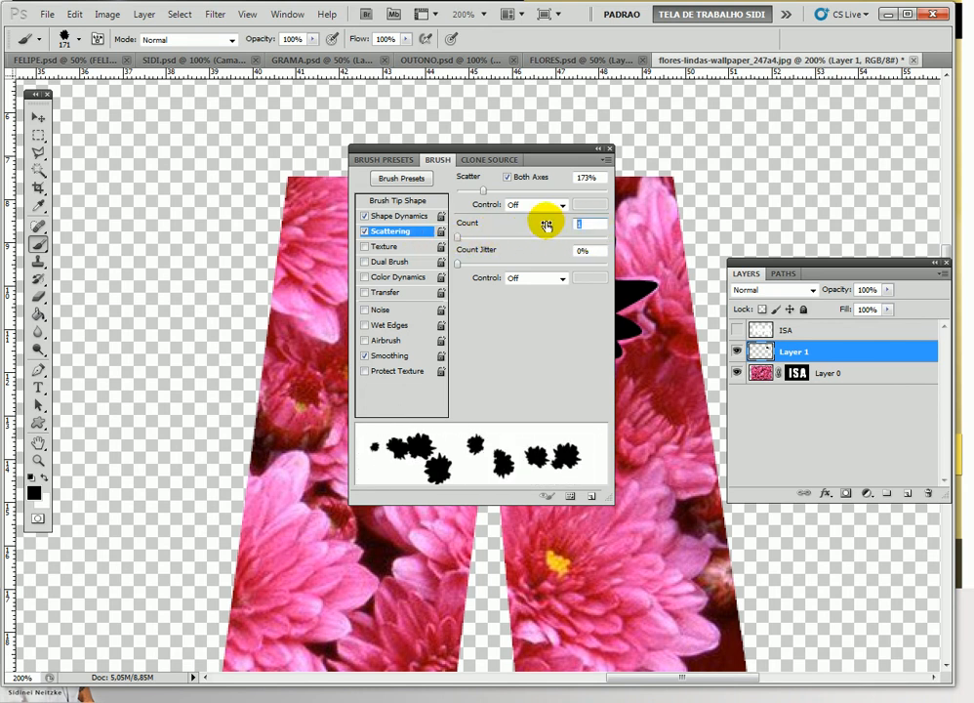
type("2")
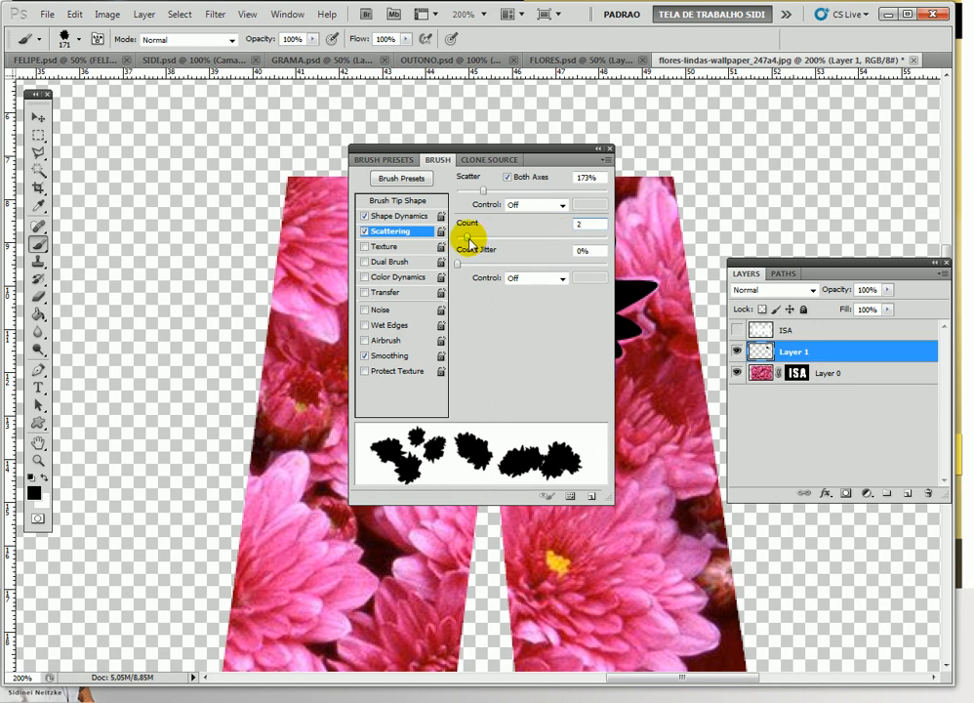
left_click_drag(468, 240, 447, 248)
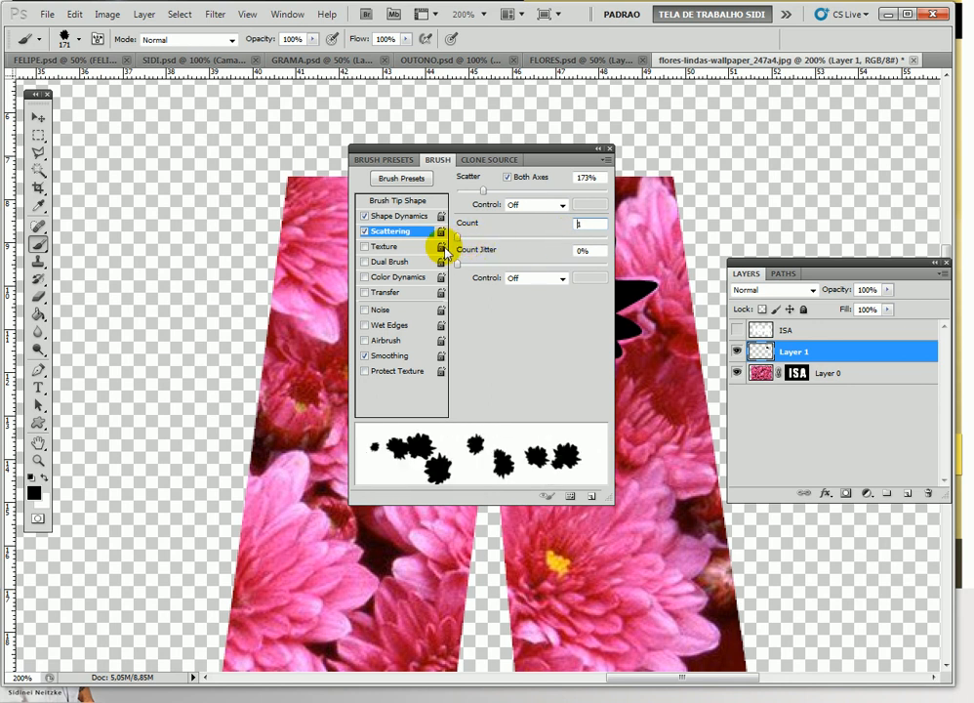
left_click(591, 223)
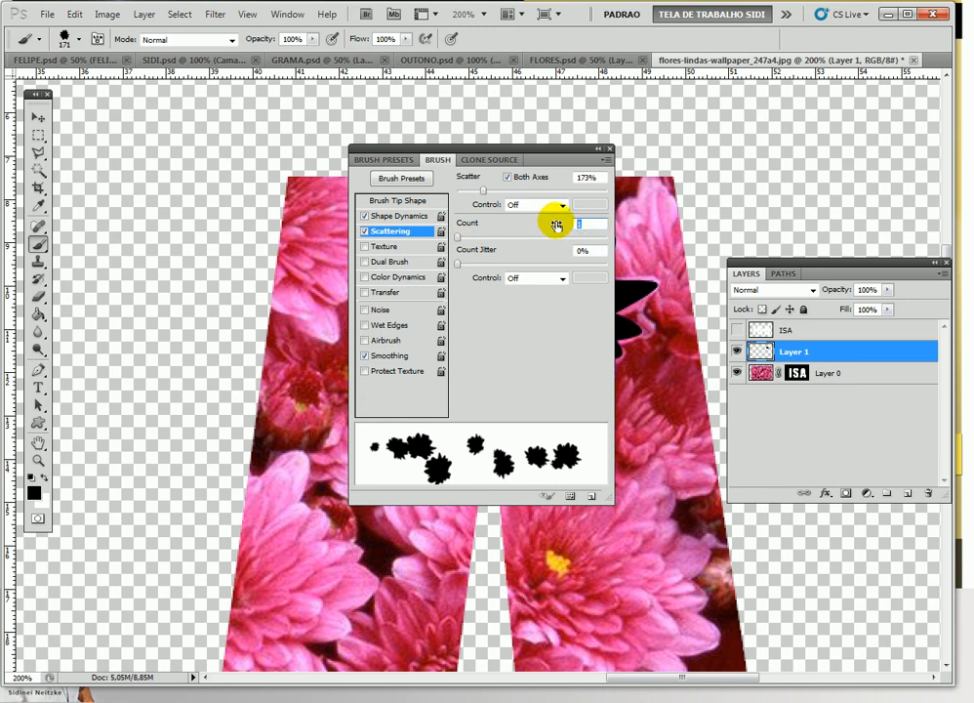
type("2")
mouse_move(457, 265)
left_mouse_down()
mouse_move(576, 264)
mouse_move(446, 273)
mouse_move(599, 269)
mouse_move(537, 276)
mouse_move(554, 278)
left_mouse_up()
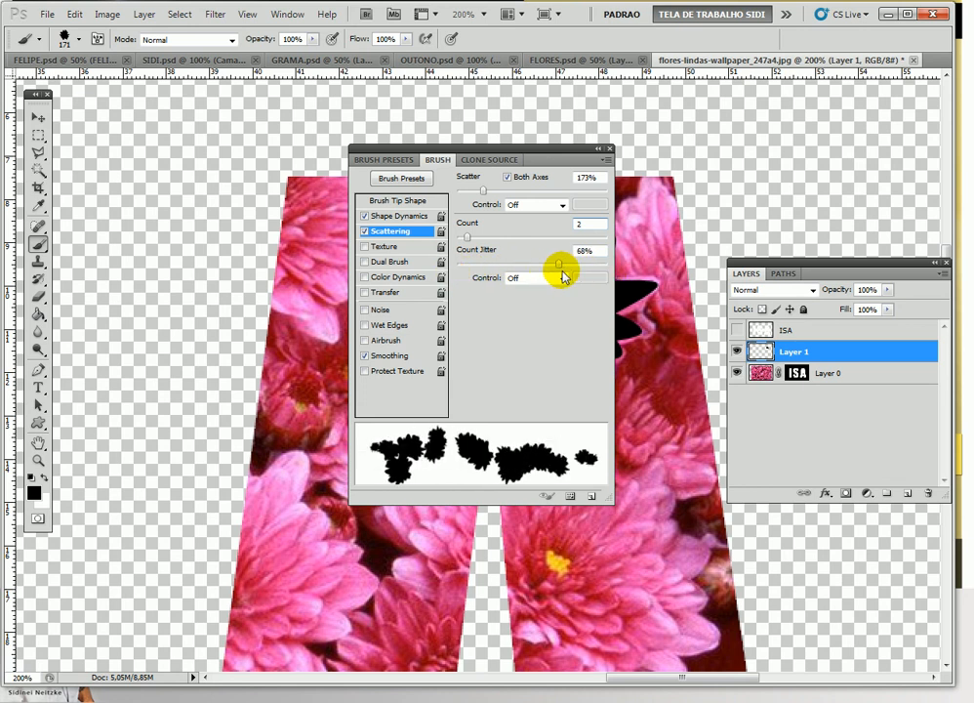
Reduce the flower brush's spacing to 93% in the brush tip settings and close the brush panel group
left_click(399, 199)
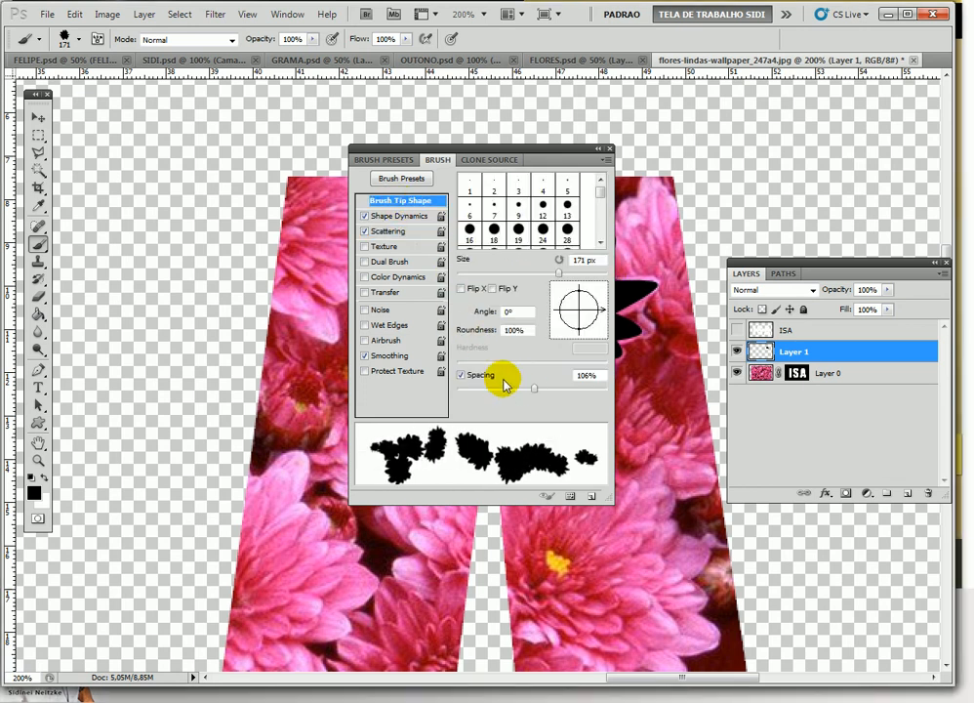
mouse_move(534, 389)
left_mouse_down()
mouse_move(557, 390)
mouse_move(513, 387)
mouse_move(527, 389)
left_mouse_up()
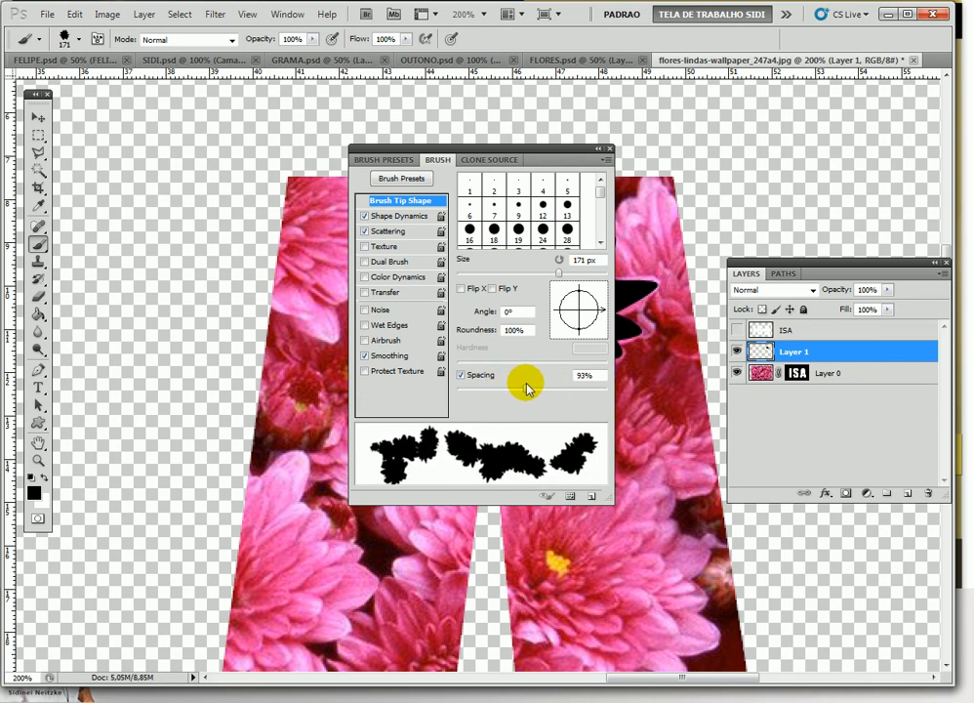
left_click(607, 159)
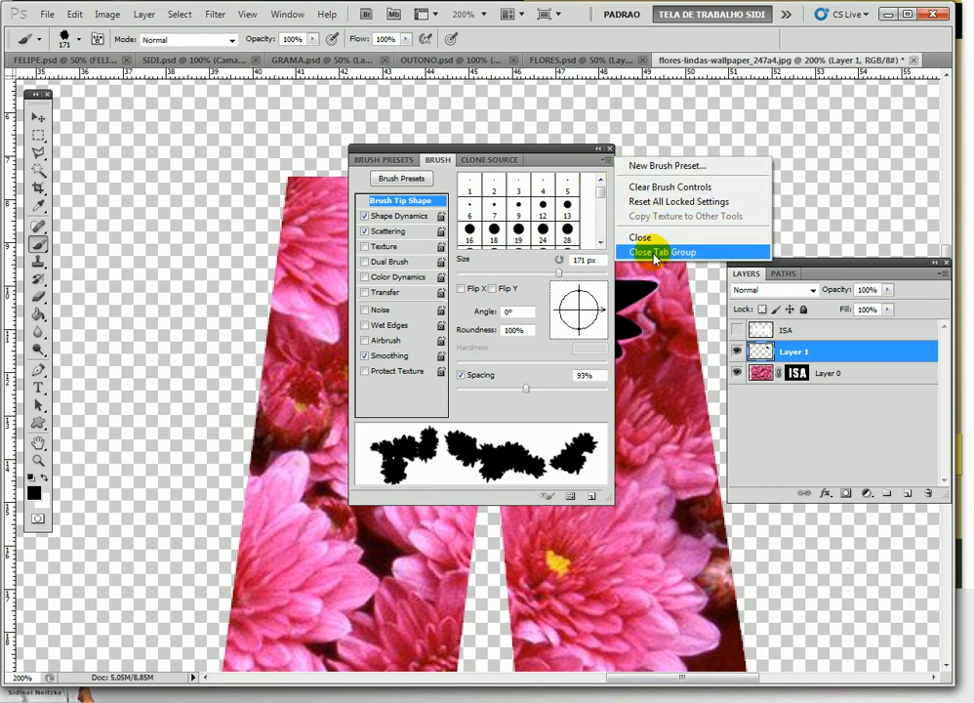
left_click(655, 253)
Toggle the visibility of Layer 1 with the black flower shape to compare, and leave the layer hidden
left_click(737, 352)
left_click(737, 353)
left_click(737, 352)
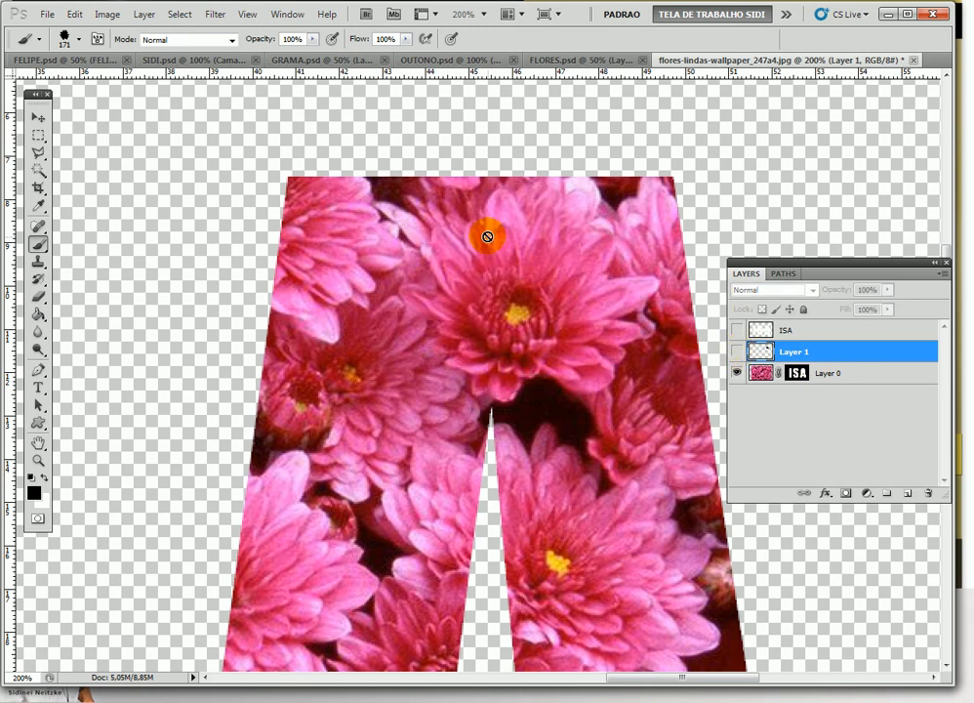
left_click(737, 353)
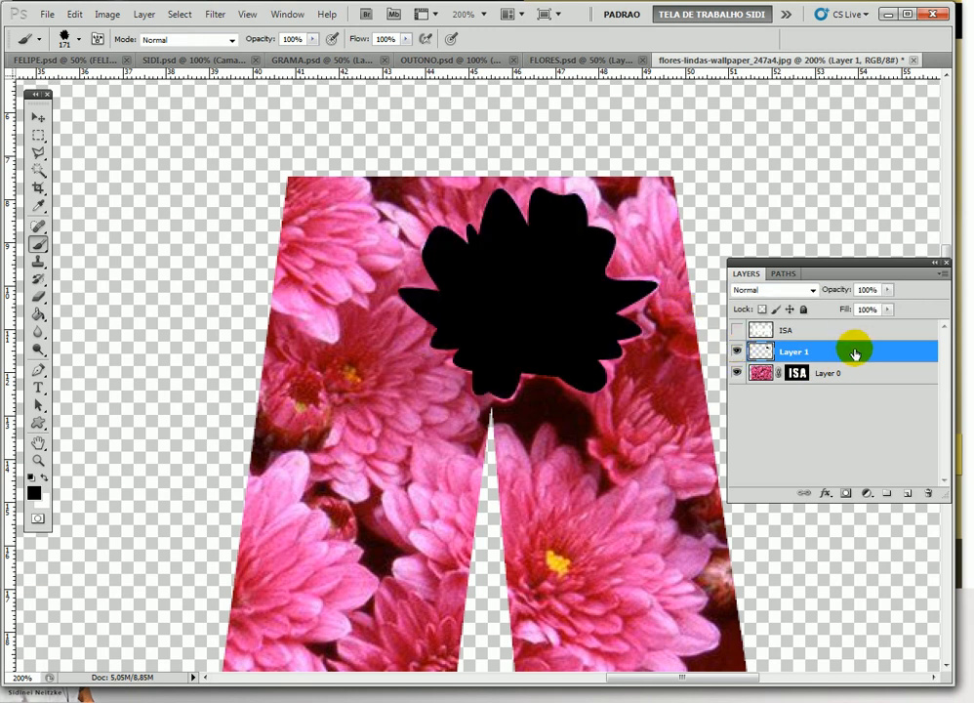
left_click(737, 351)
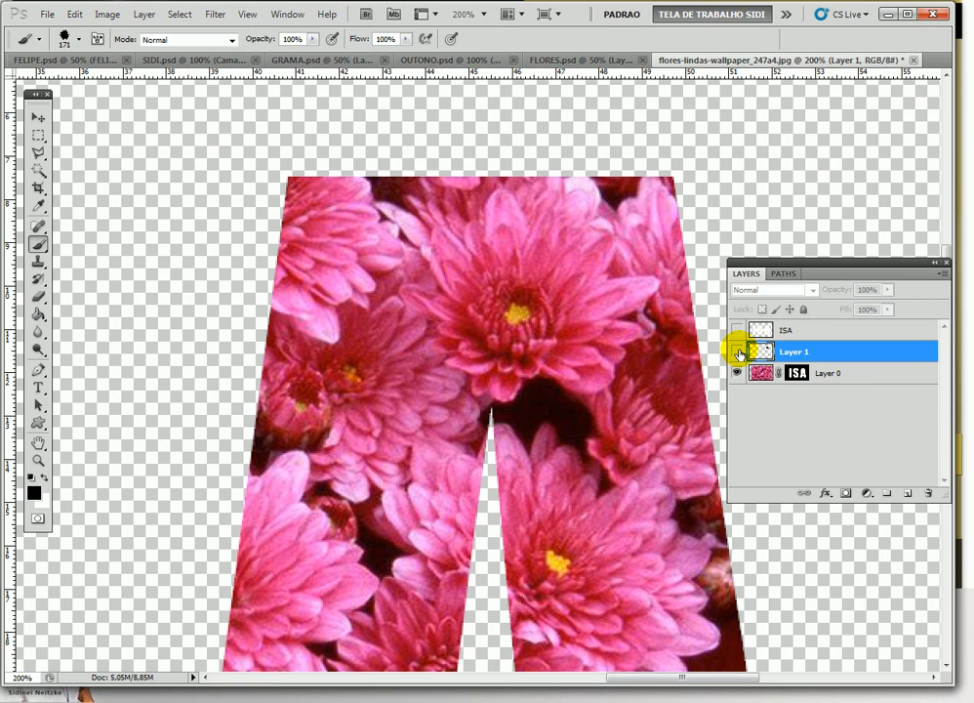
Make white the foreground colour and select the ISA layer mask of Layer 0 for painting
left_click(34, 493)
left_click(348, 507)
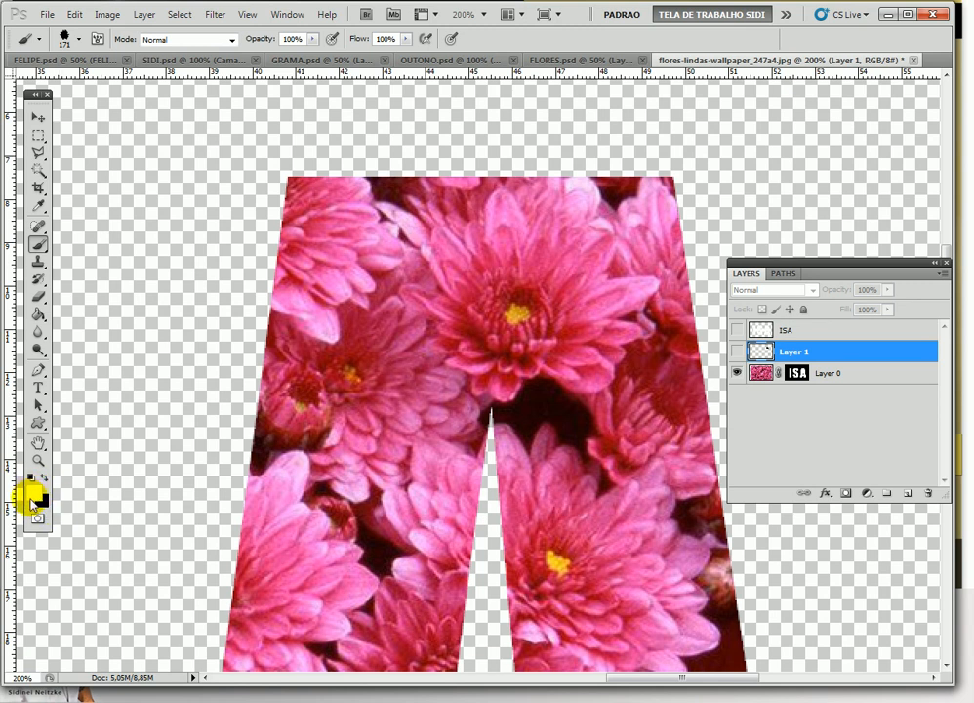
left_click(797, 373)
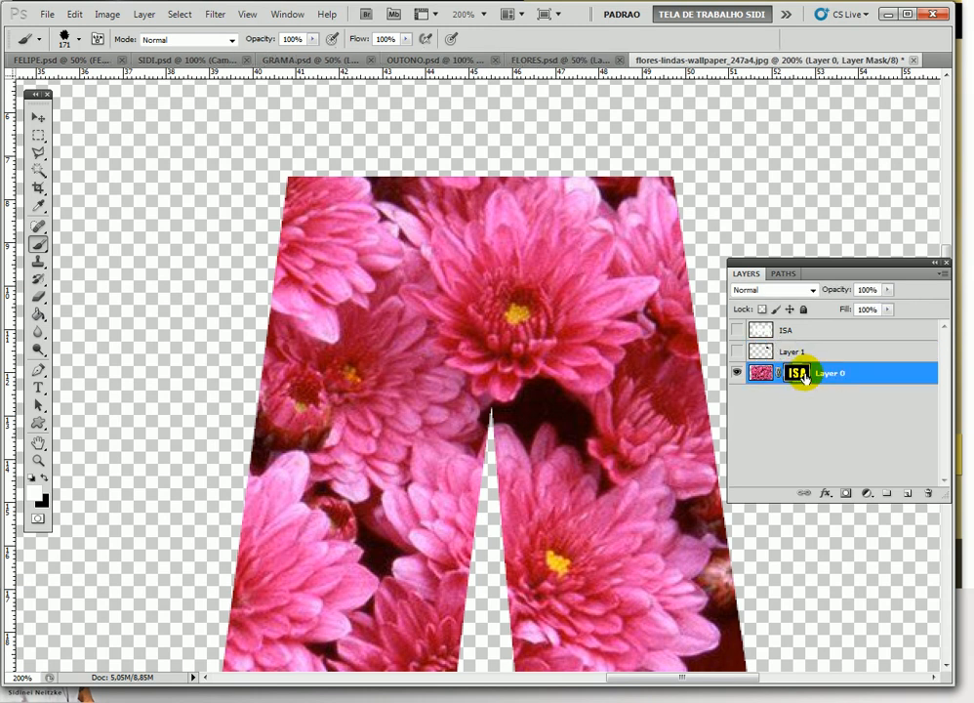
Show the whole ISA word at 66.67% zoom and move the Layers panel off the letter A
key("ctrl+minus")
key("ctrl+minus")
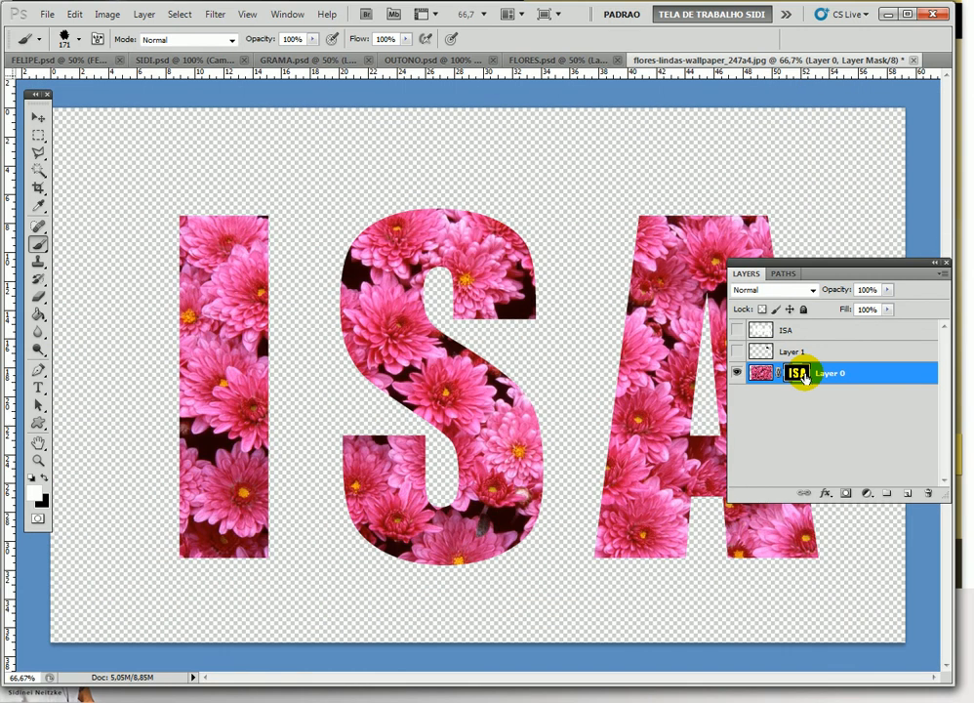
left_click_drag(788, 266, 862, 264)
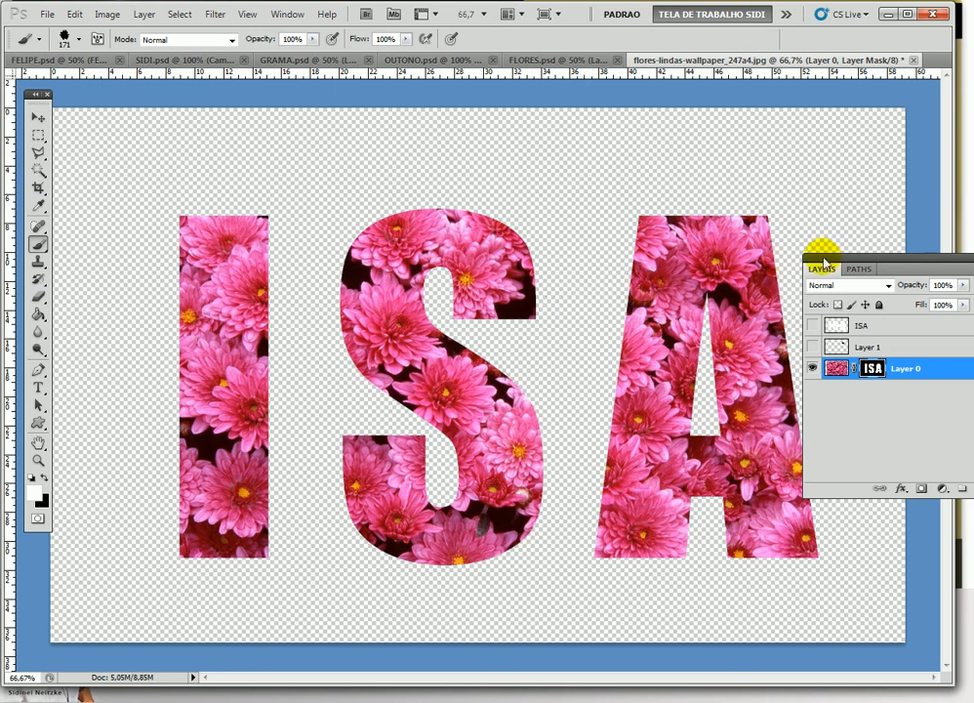
mouse_move(830, 262)
left_mouse_down()
mouse_move(818, 260)
mouse_move(831, 250)
mouse_move(818, 263)
mouse_move(841, 275)
left_mouse_up()
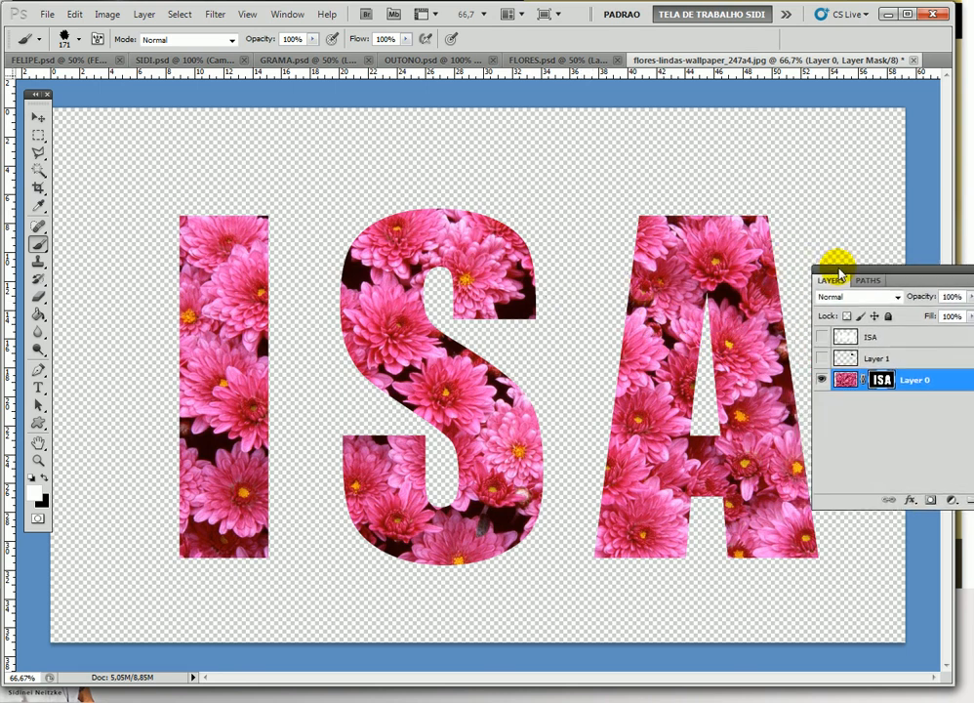
Minimize Photoshop and switch to the image PLACA VIDEO AULAS.jpg in Windows Photo Viewer
left_click(888, 15)
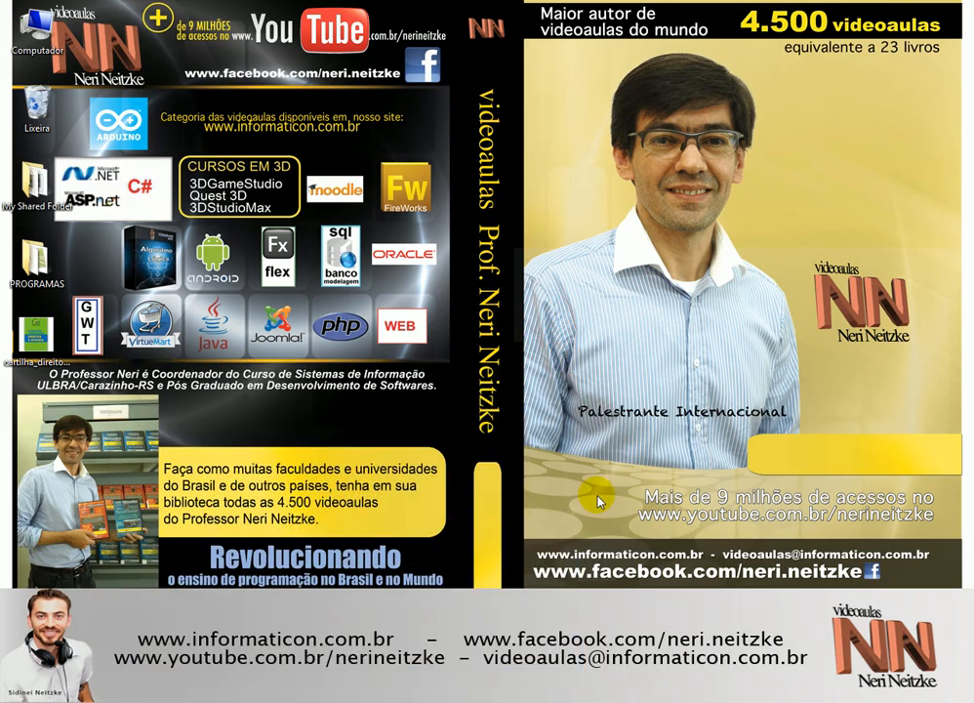
key("alt+Tab")
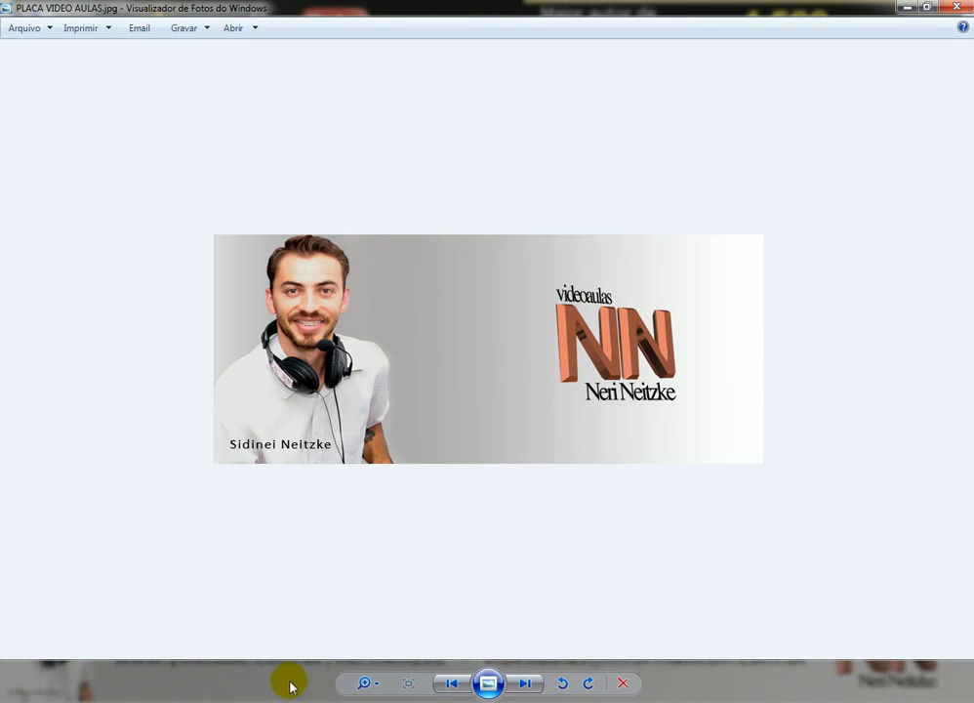